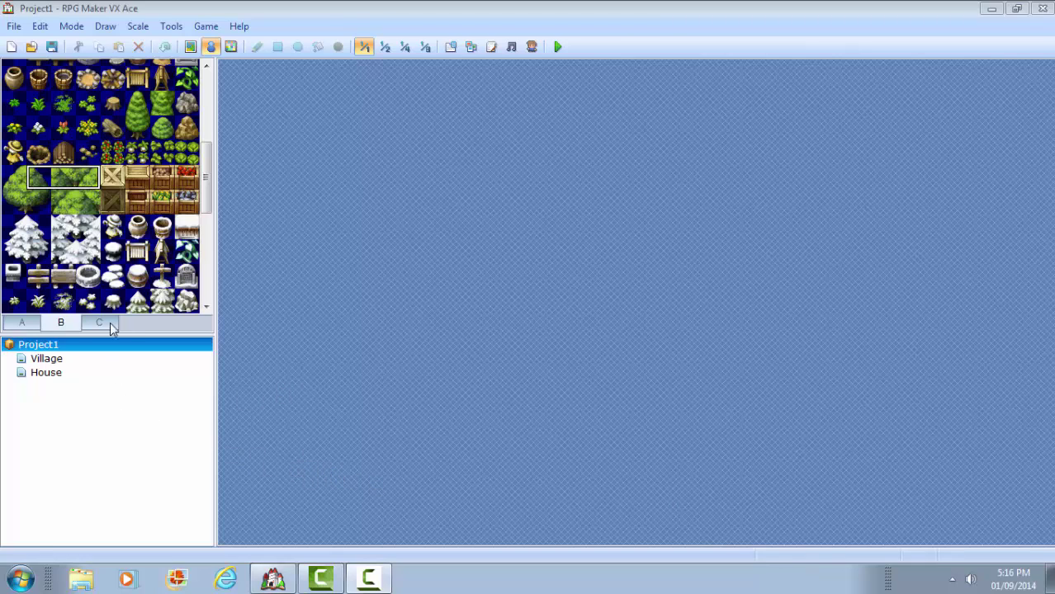
Look over the Village and House maps.
click(70, 202)
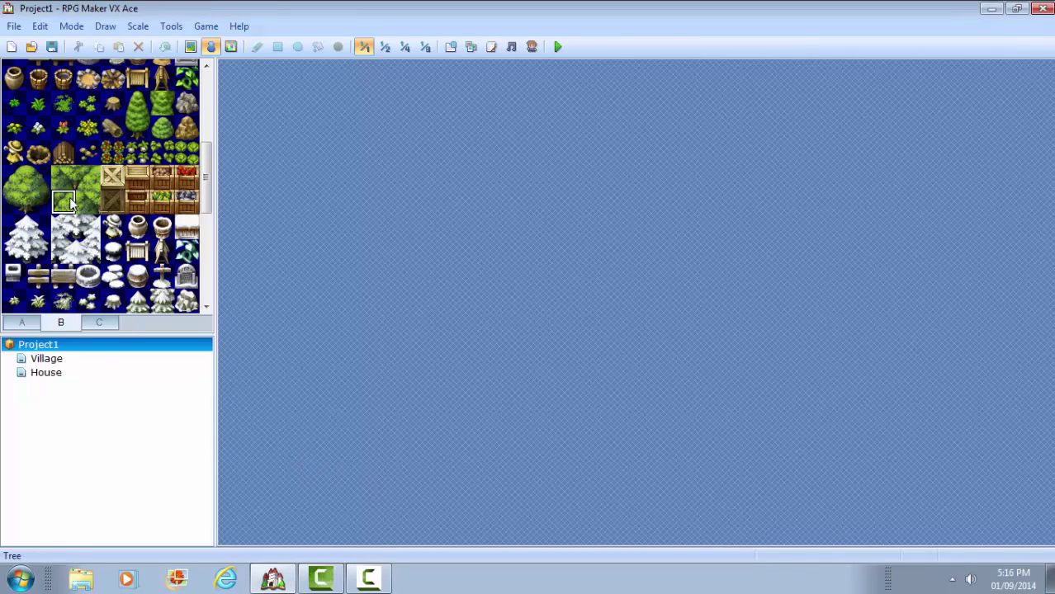
click(47, 358)
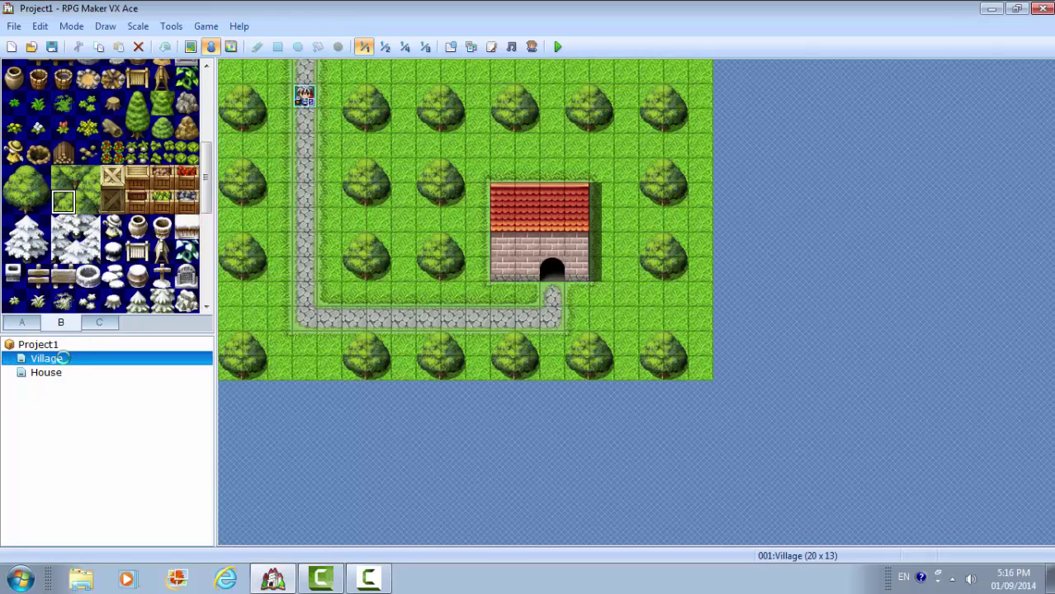
click(64, 372)
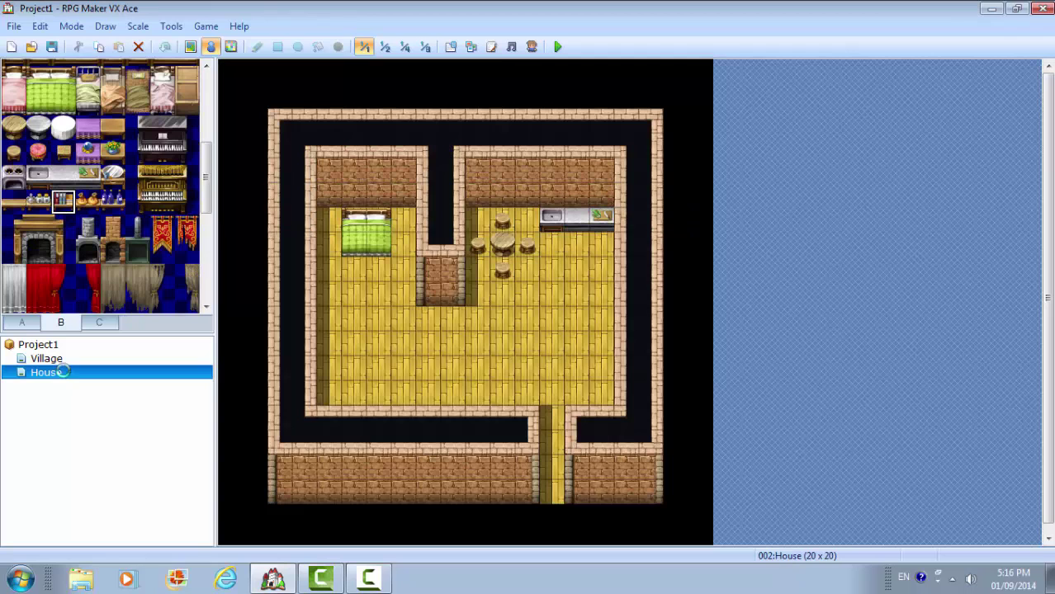
On the Village map, create an event on tile 000,000 with its trigger set to Autorun.
click(66, 359)
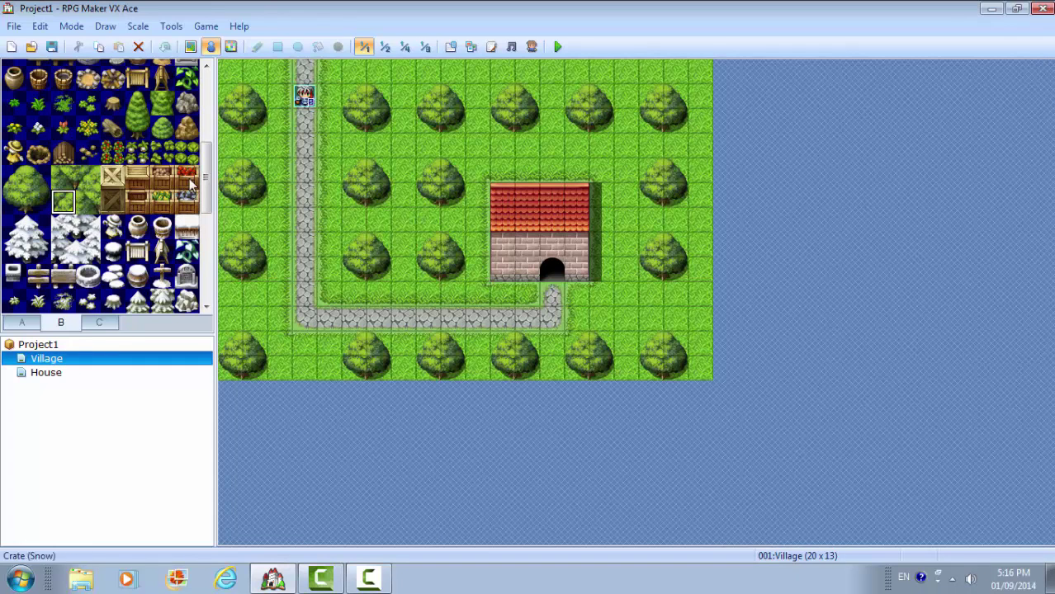
double_click(235, 72)
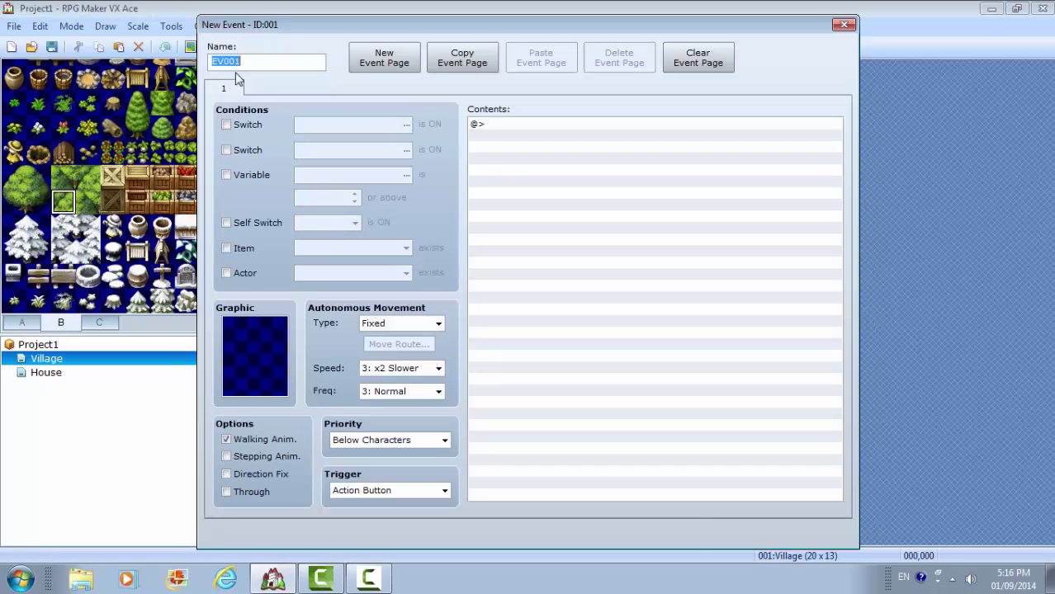
click(444, 491)
click(417, 542)
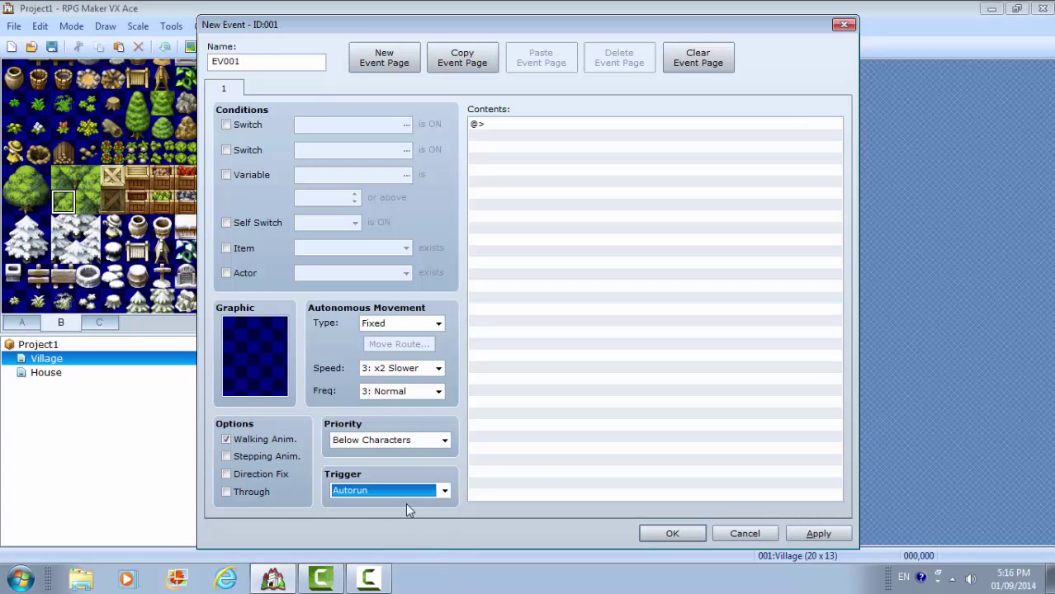
click(817, 534)
click(672, 533)
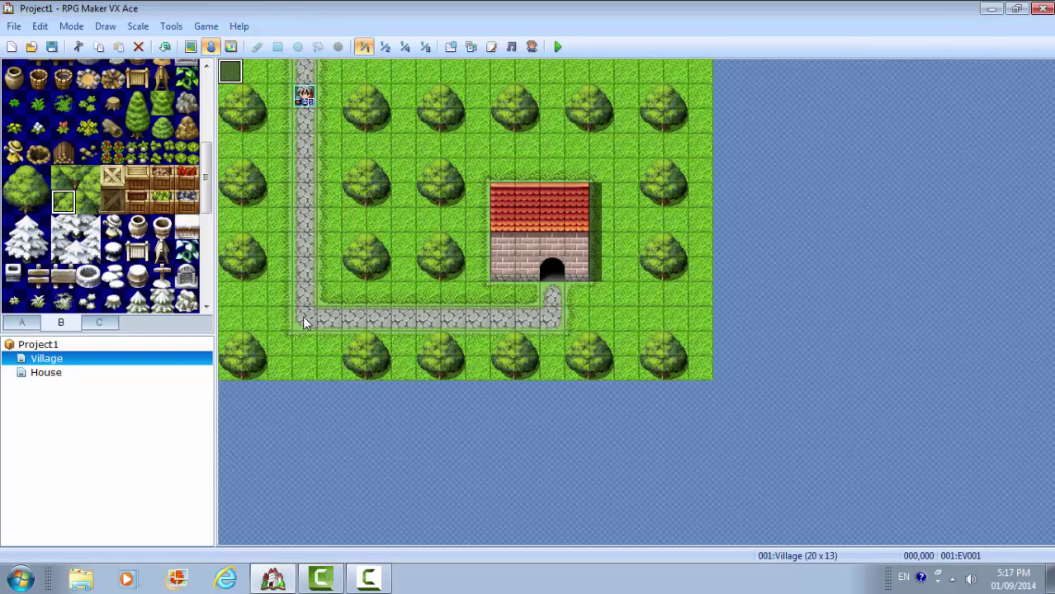
Add a Set Move Route command for the Player with nine Move Down moves to the autorun event and apply it.
click(305, 122)
drag(305, 151, 304, 319)
double_click(232, 73)
double_click(496, 129)
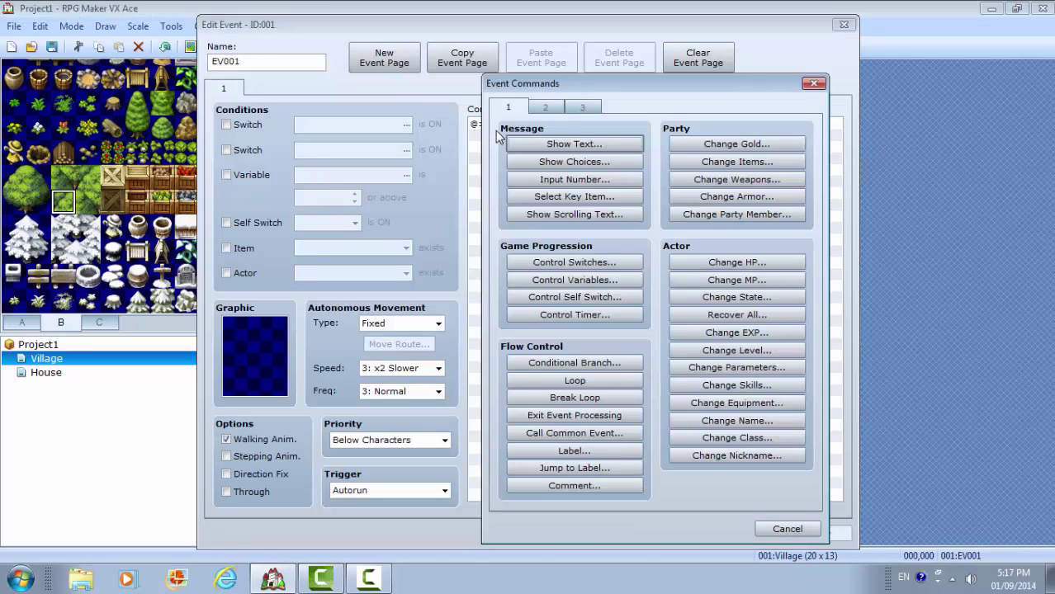
click(545, 108)
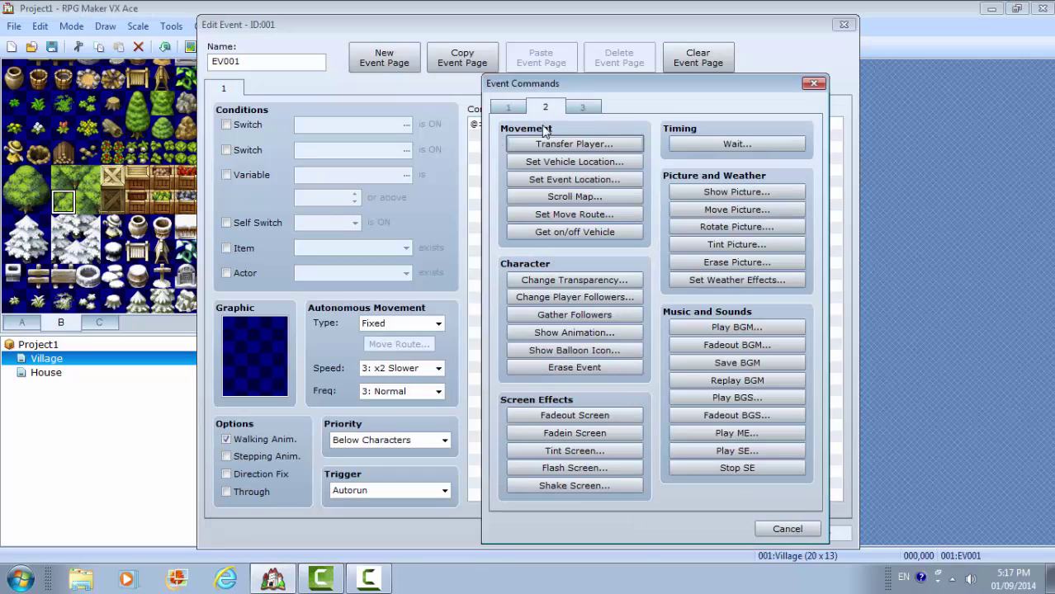
click(576, 216)
click(585, 186)
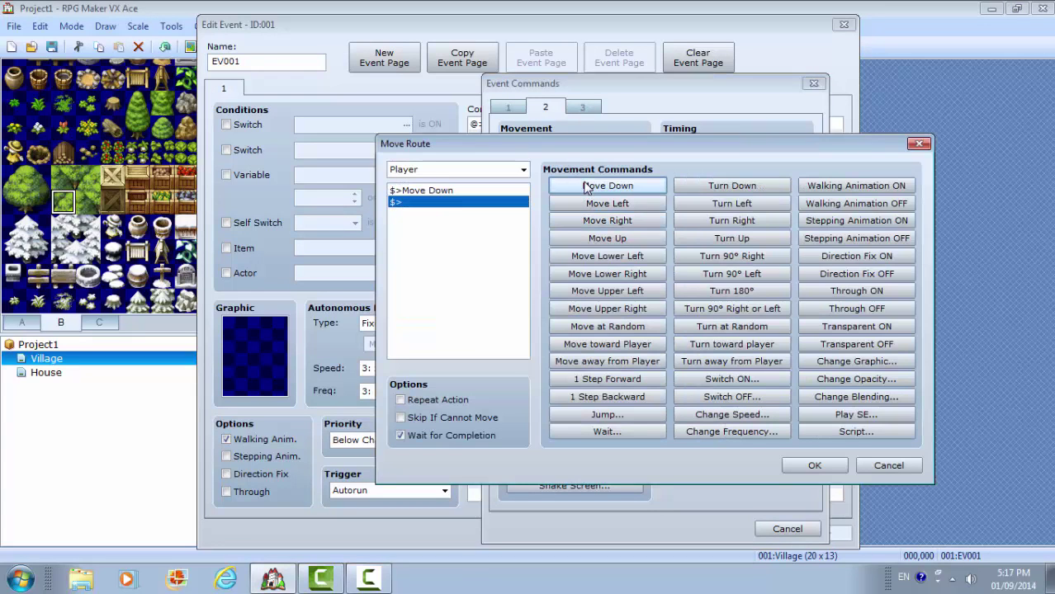
click(585, 187)
click(586, 187)
click(585, 187)
click(586, 186)
click(585, 187)
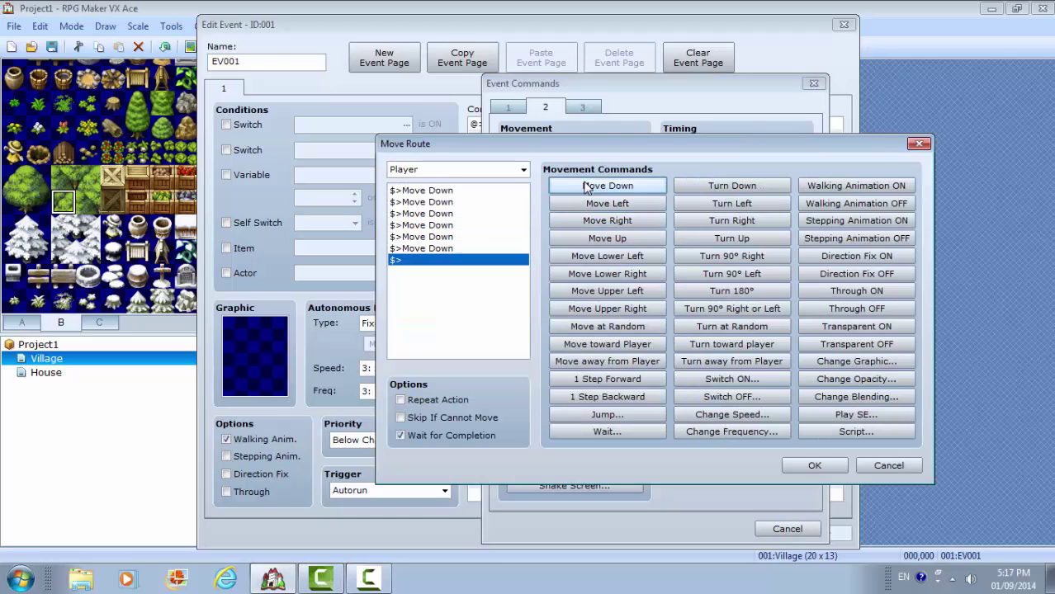
click(585, 187)
click(585, 186)
click(586, 186)
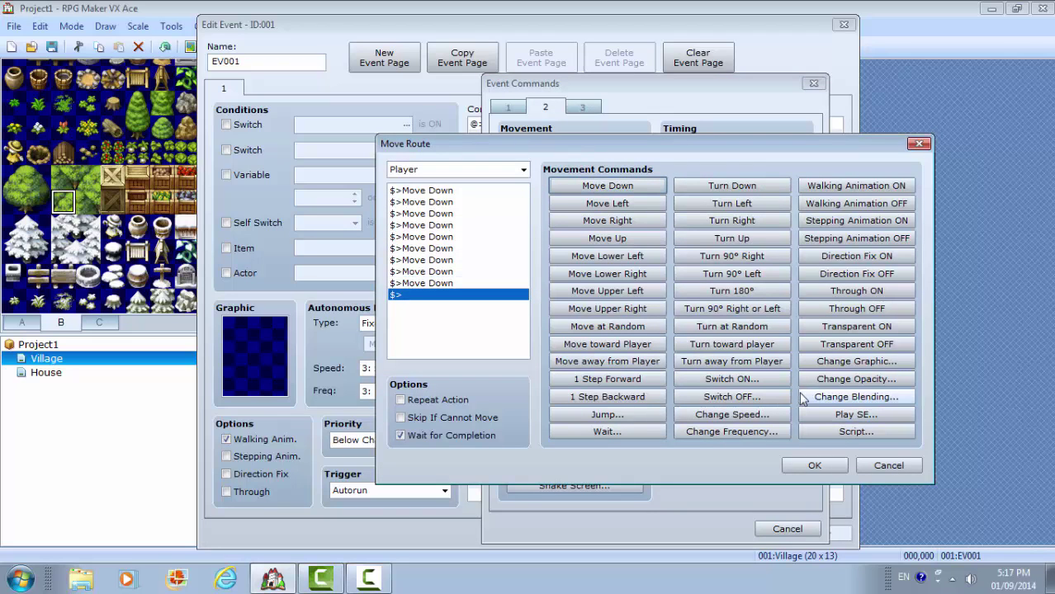
click(825, 466)
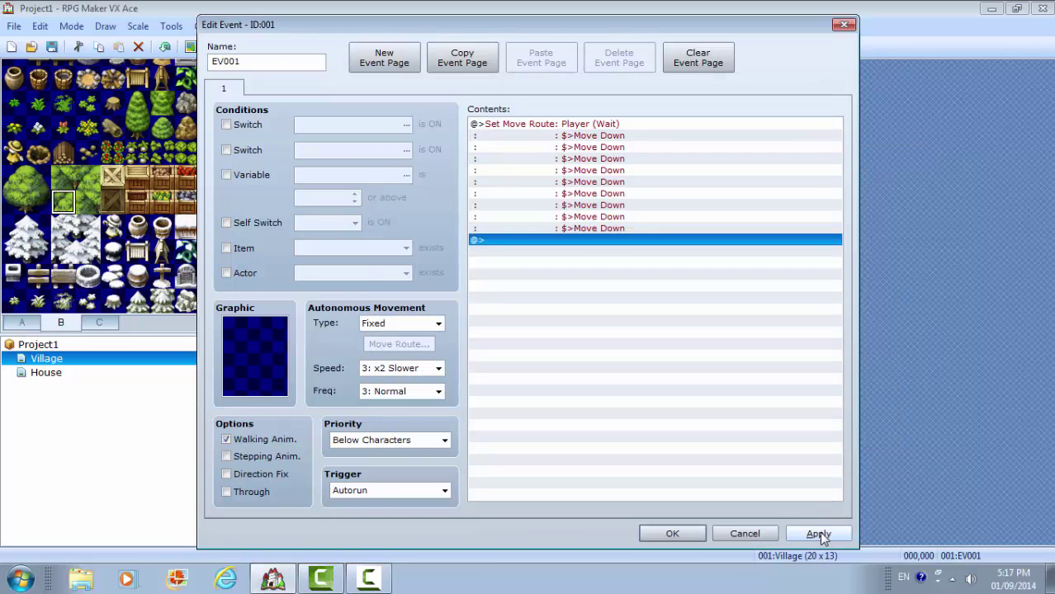
click(819, 532)
click(673, 534)
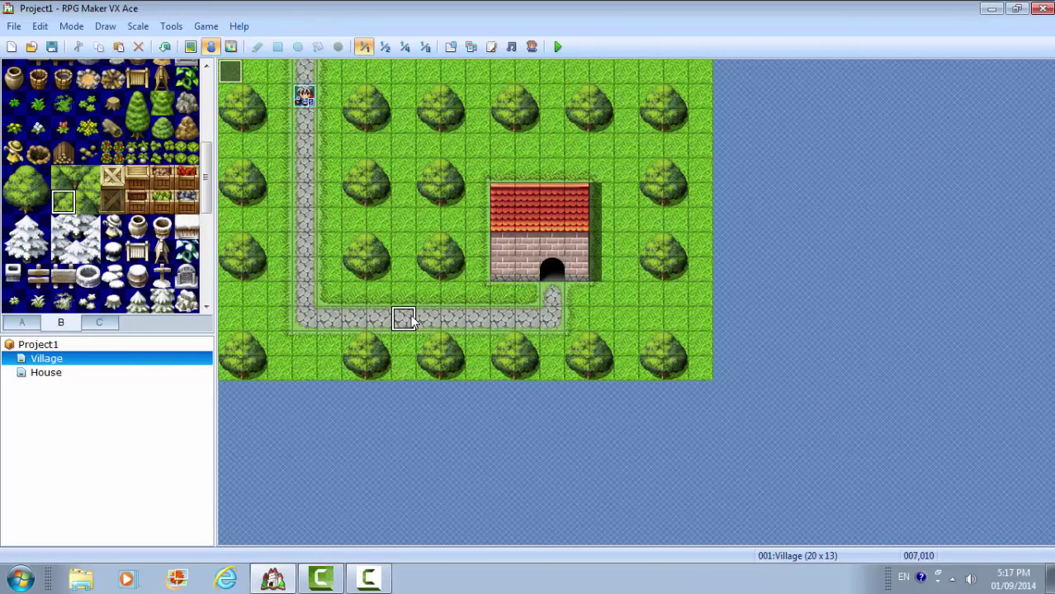
Extend the Player's move route in the autorun event with ten Move Right moves and apply the change.
drag(499, 323, 552, 319)
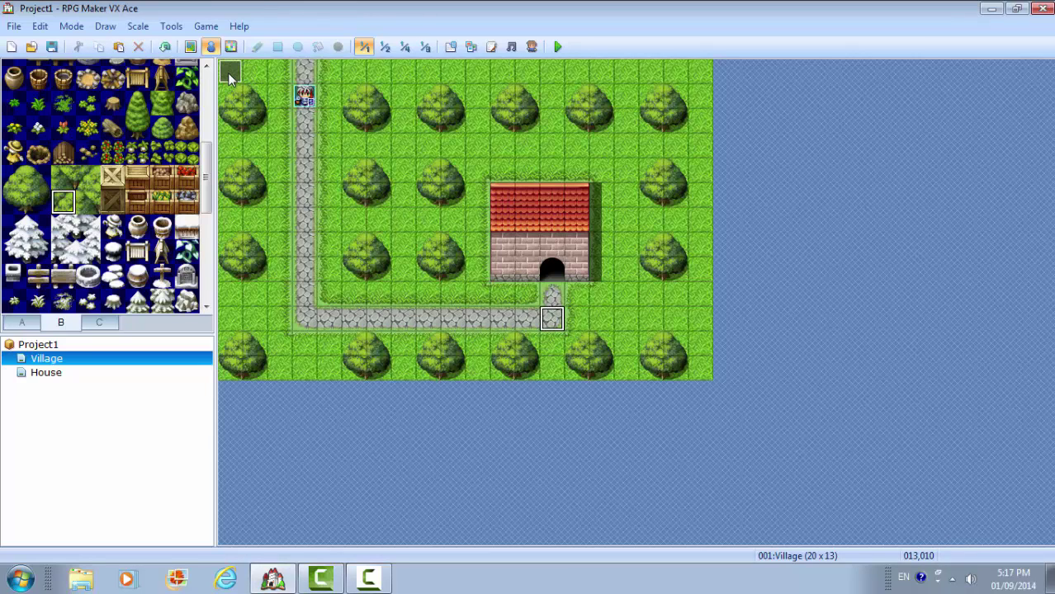
double_click(305, 99)
click(575, 125)
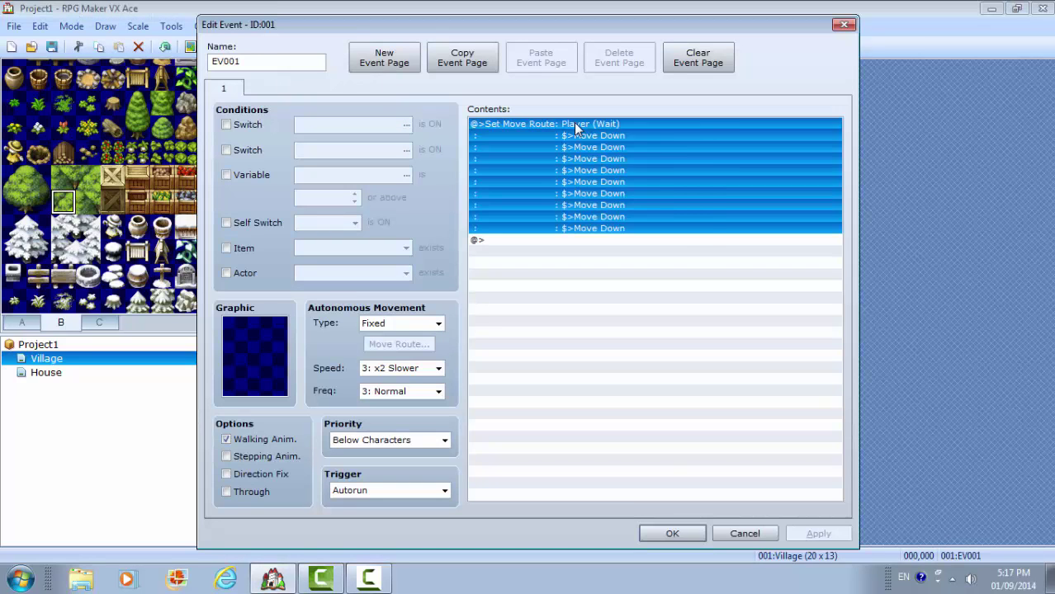
right_click(577, 126)
click(612, 150)
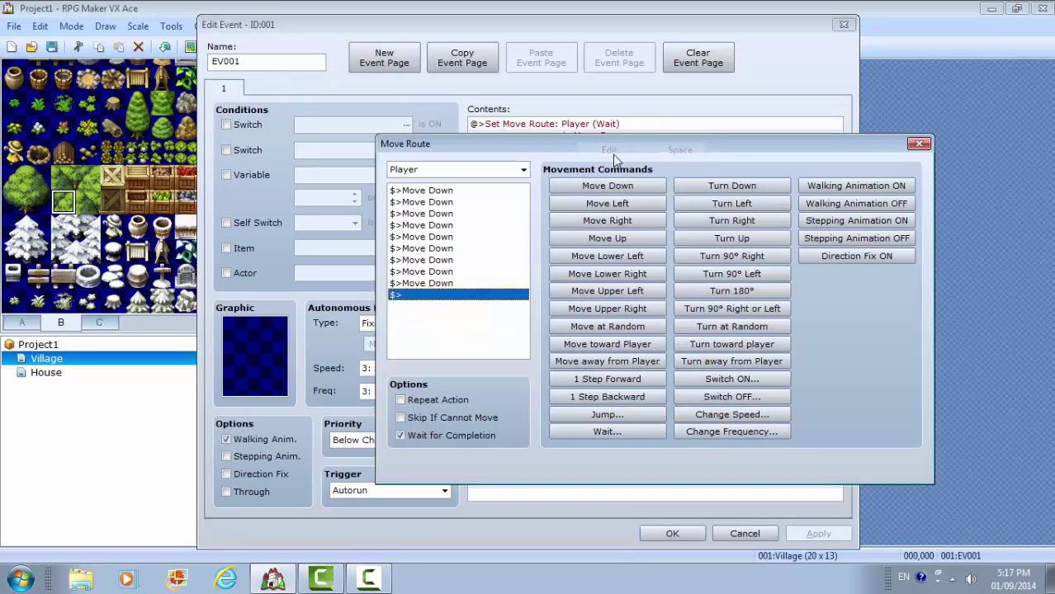
click(615, 223)
click(615, 224)
click(615, 225)
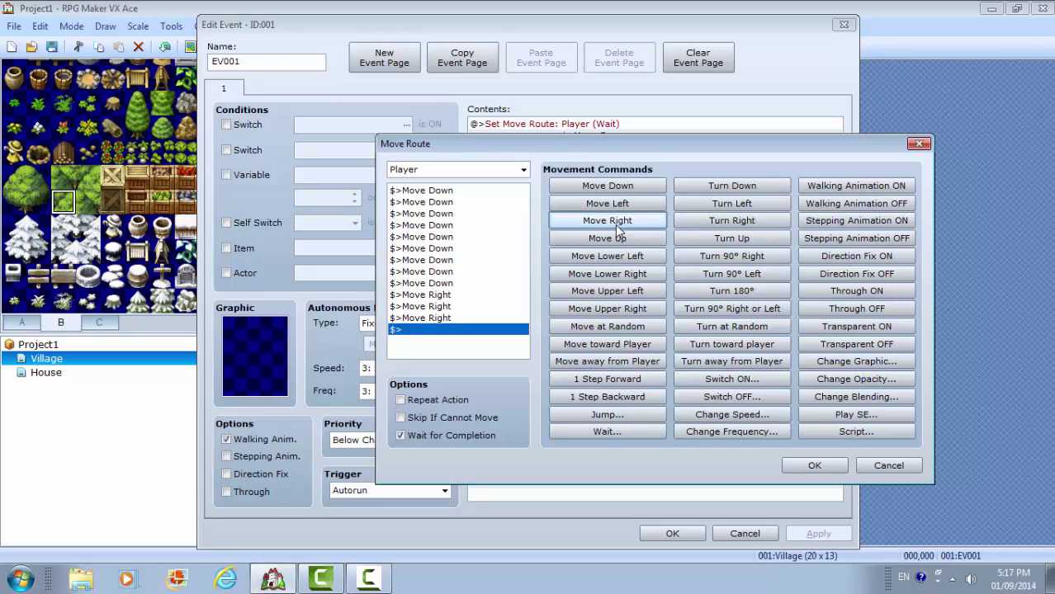
click(615, 224)
click(615, 224)
click(615, 224)
click(616, 225)
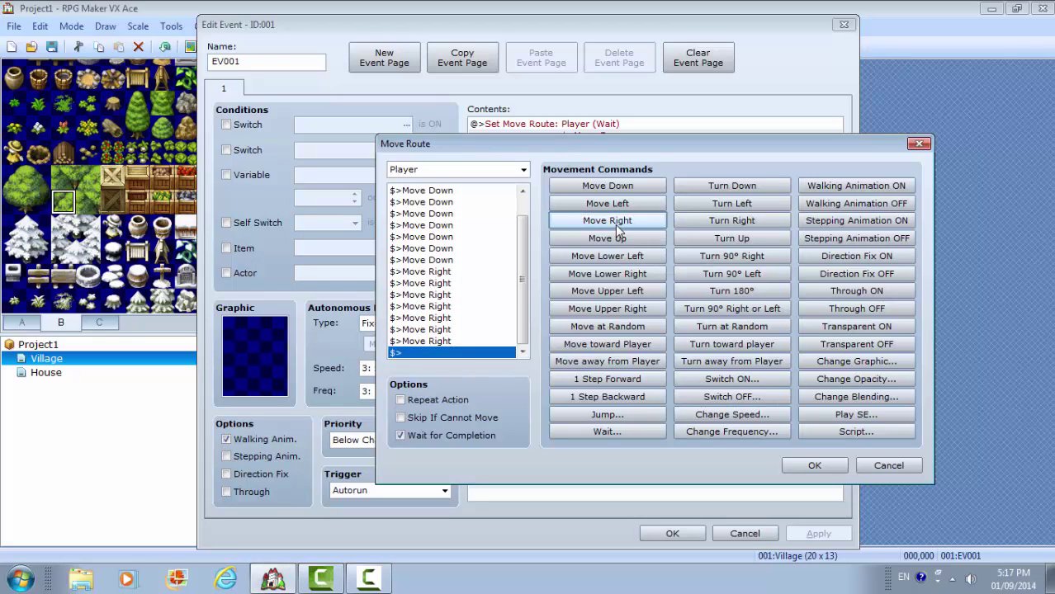
click(615, 224)
click(615, 225)
click(615, 224)
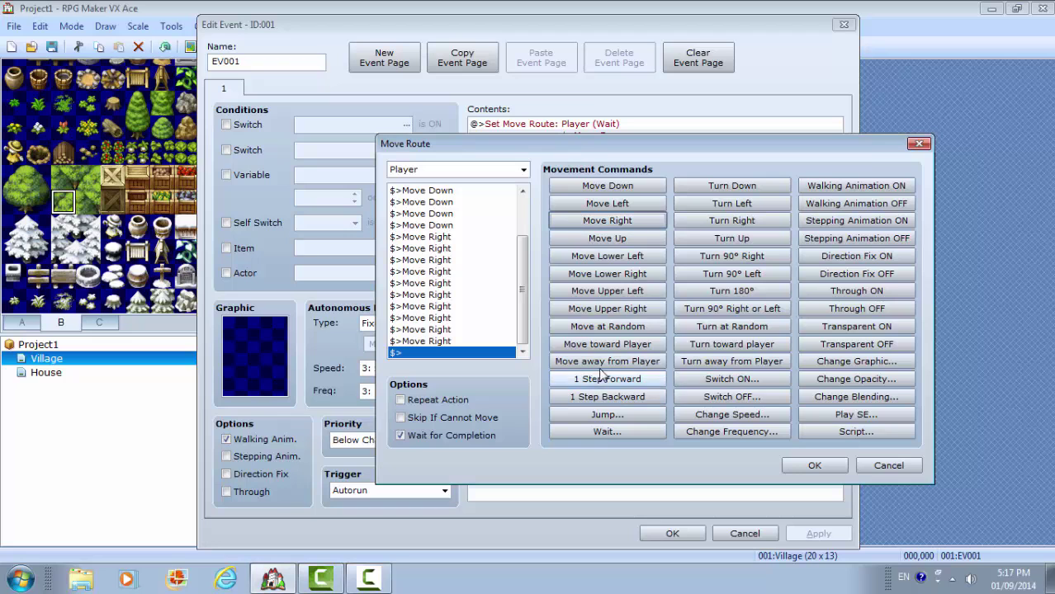
click(811, 465)
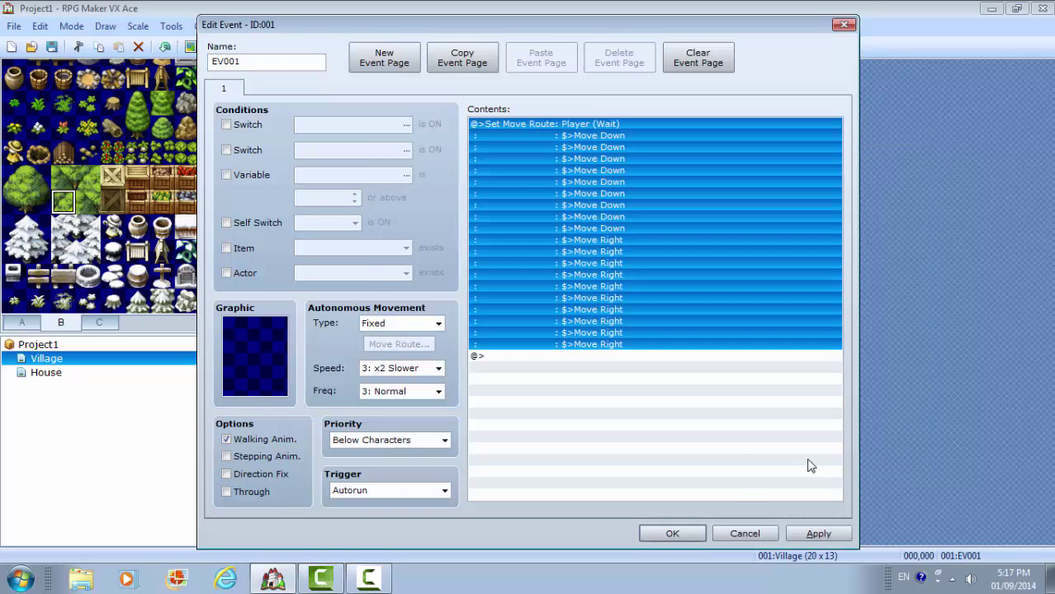
click(815, 534)
click(673, 533)
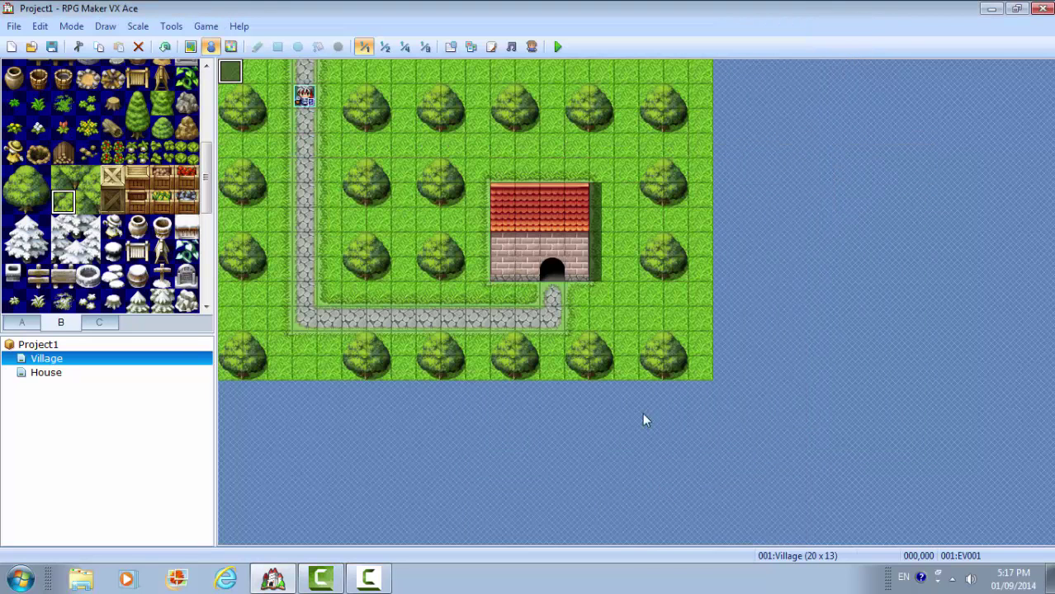
Append one Move Up move to the end of the Player's move route so it reaches the house entrance.
click(551, 296)
double_click(231, 71)
click(601, 124)
right_click(601, 124)
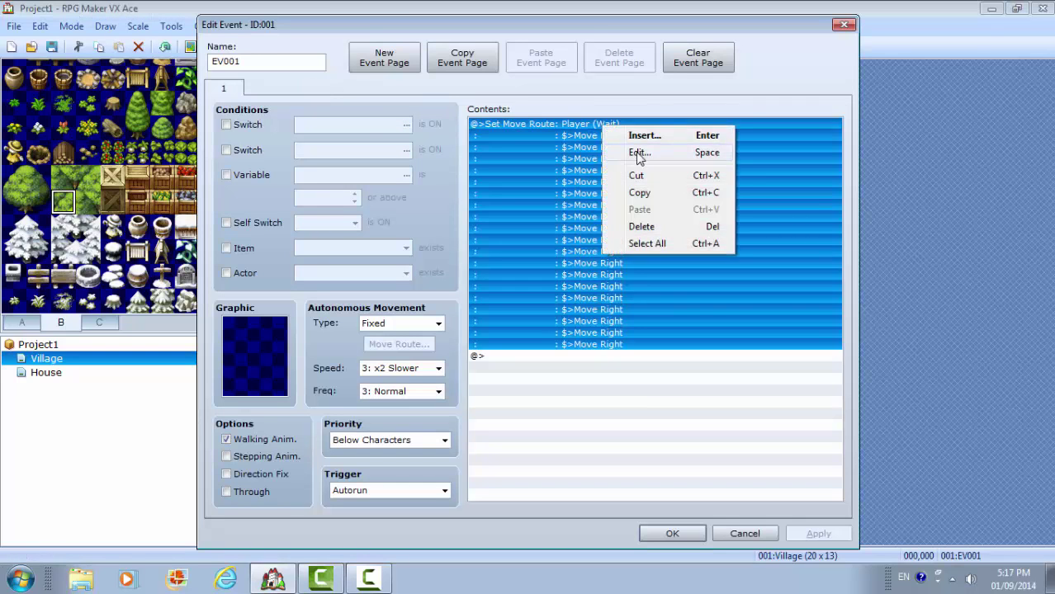
click(629, 151)
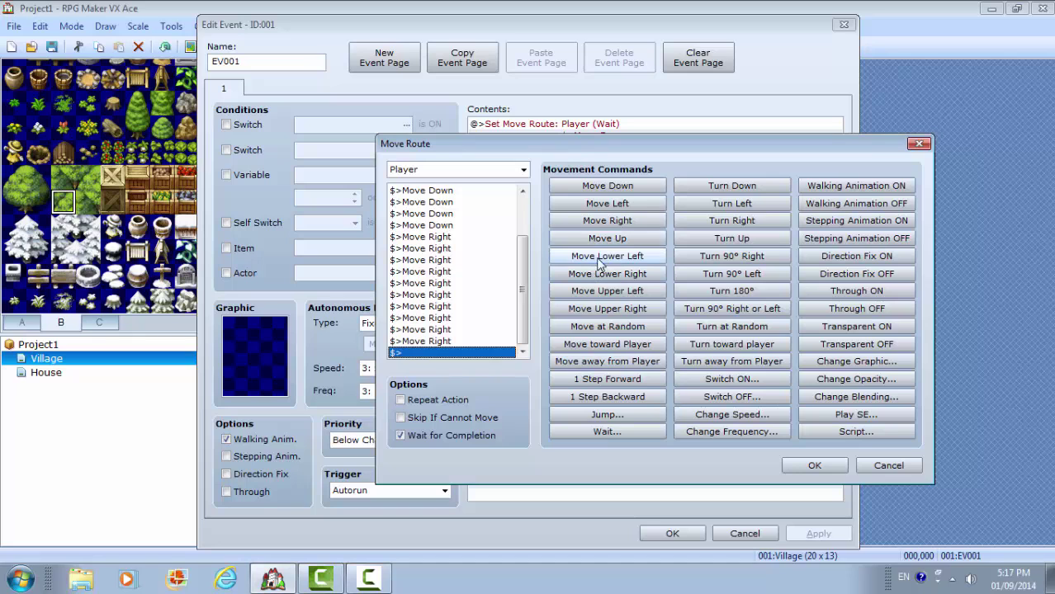
click(608, 240)
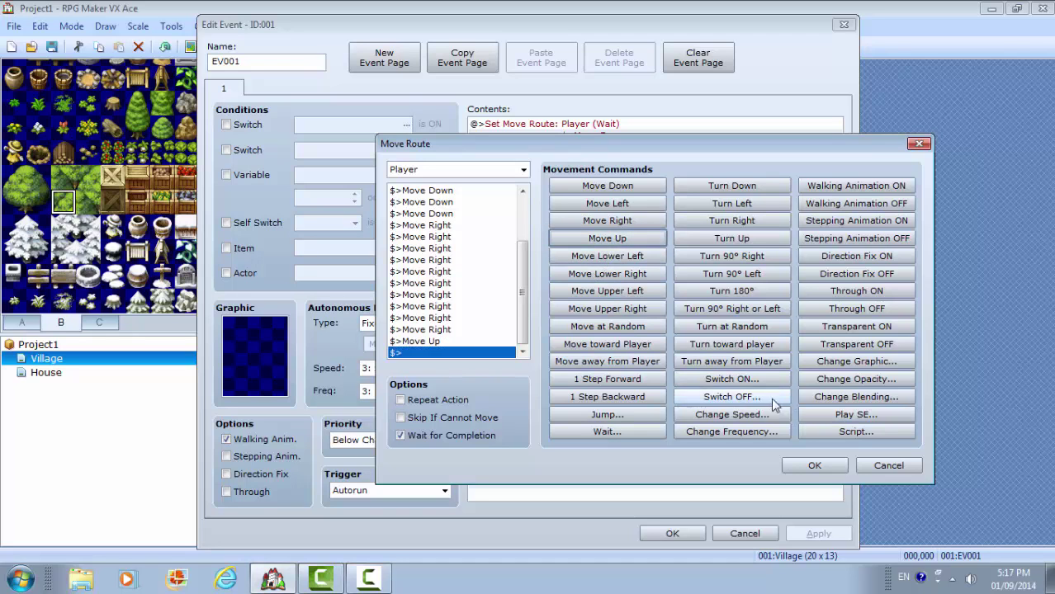
click(813, 465)
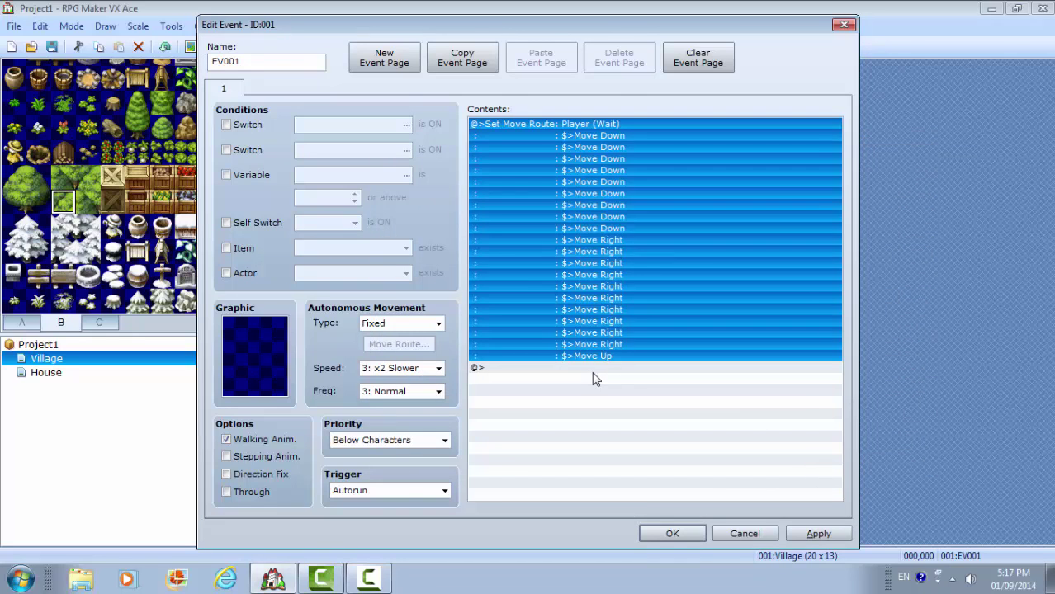
Add a Transfer Player command after the move route, sending the player to House (013,016) with the direction set to Up.
double_click(591, 369)
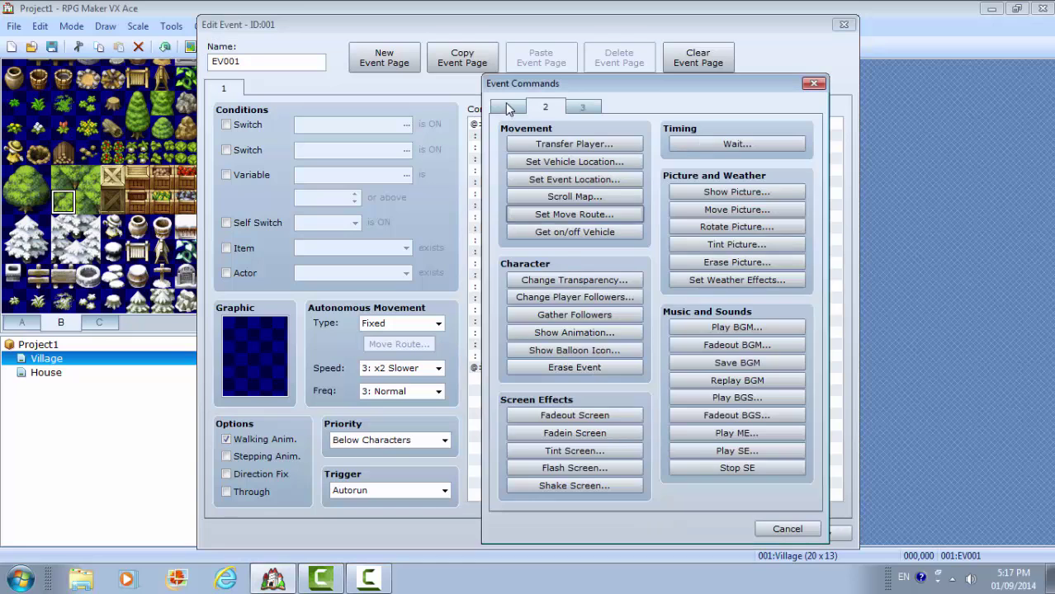
click(509, 108)
click(545, 110)
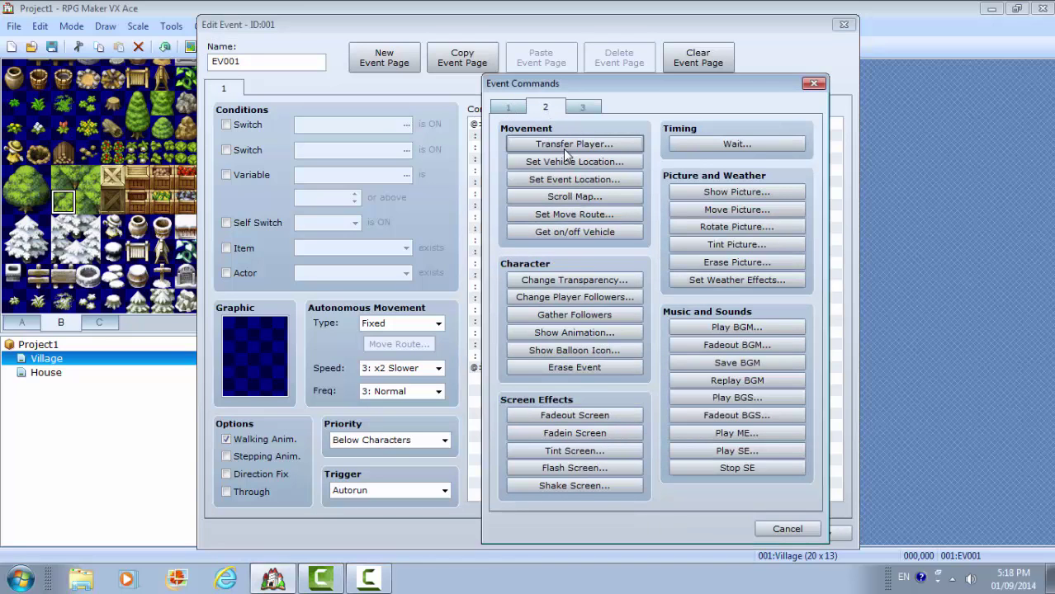
click(564, 147)
click(743, 256)
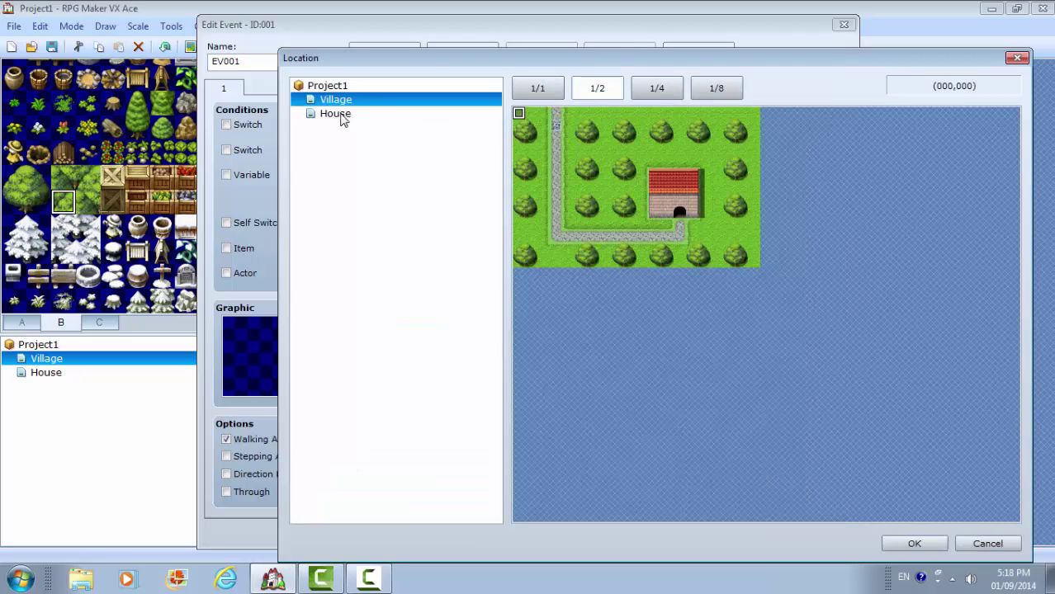
click(334, 113)
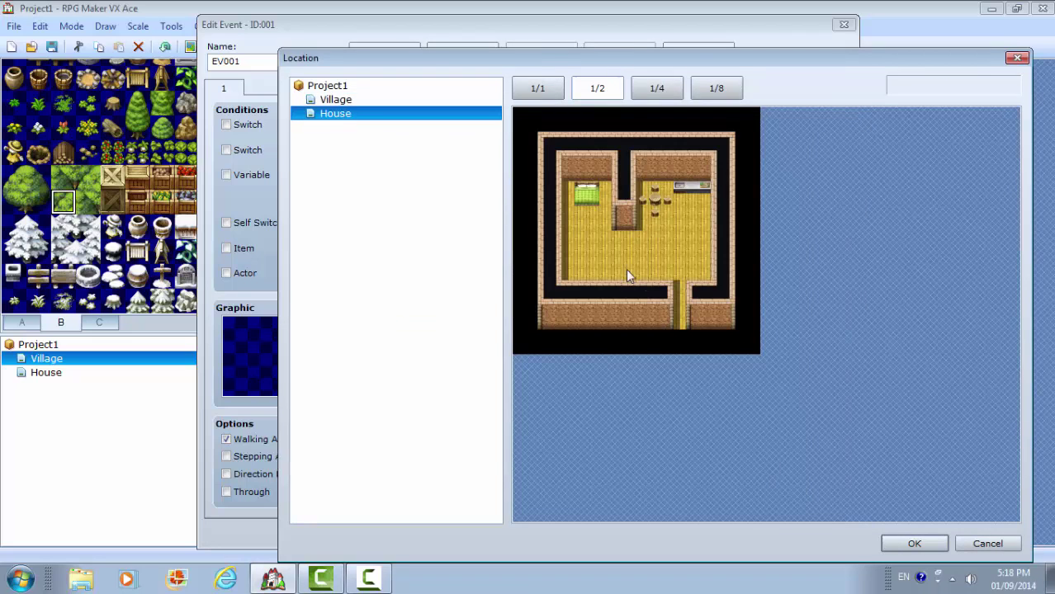
click(679, 324)
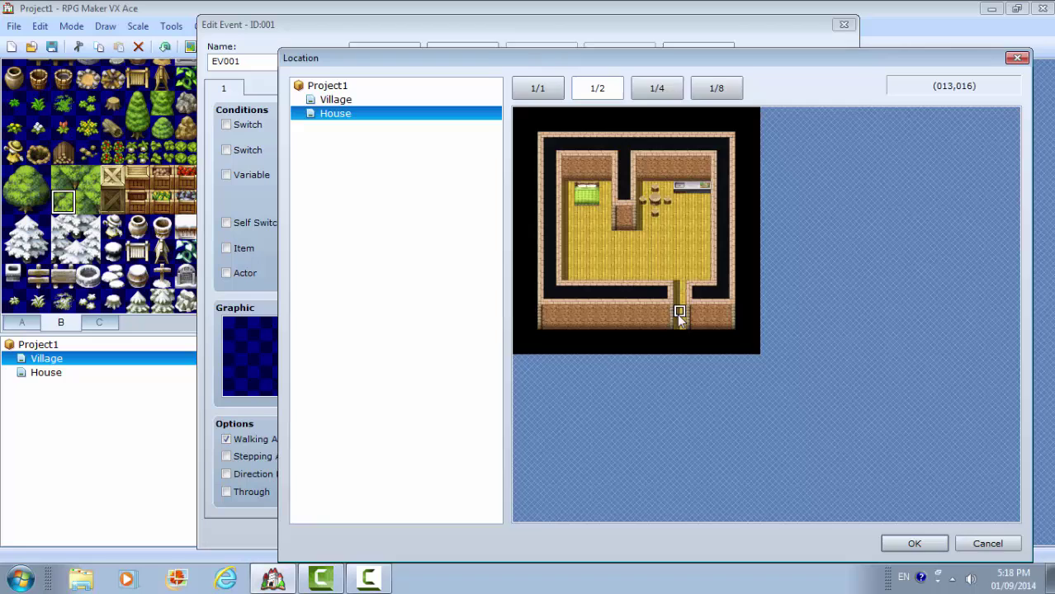
double_click(677, 312)
click(648, 391)
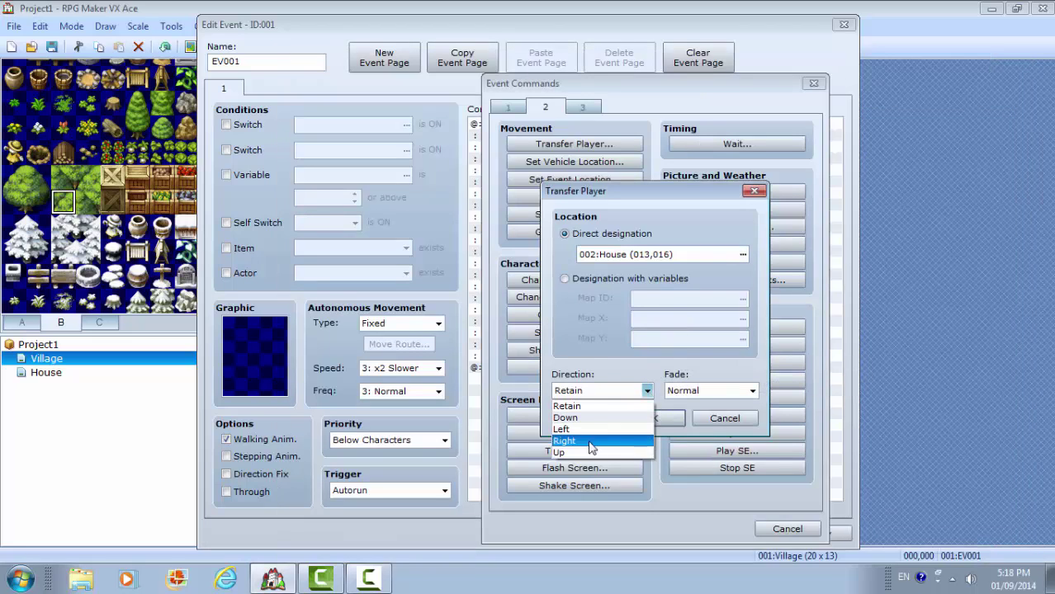
click(584, 452)
click(644, 419)
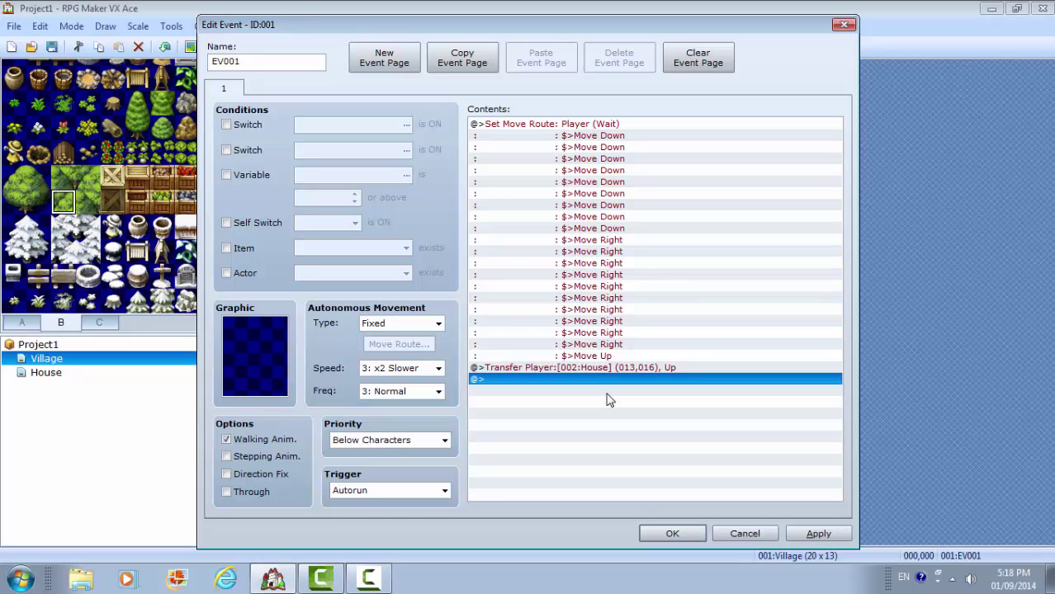
Add a Control Switches command after the player transfer that turns ON switch 0001, named Autorunstop1.
double_click(565, 380)
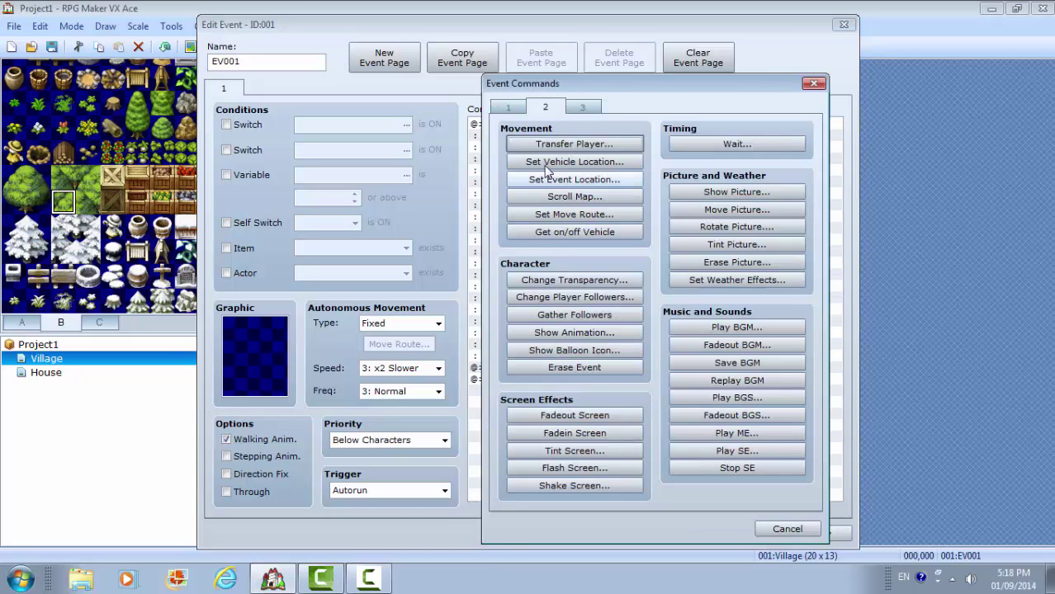
click(509, 108)
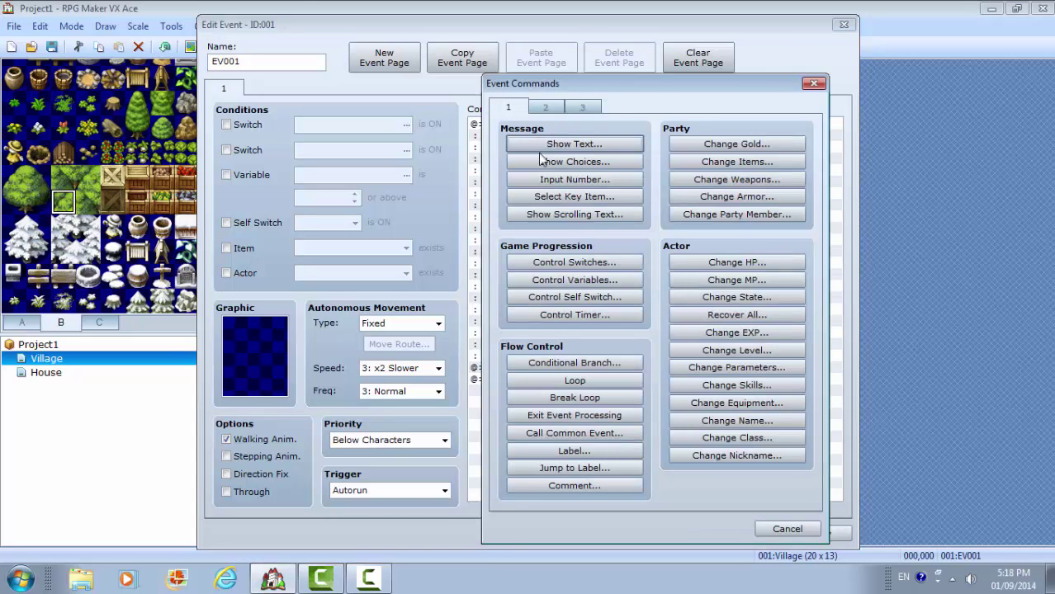
click(580, 262)
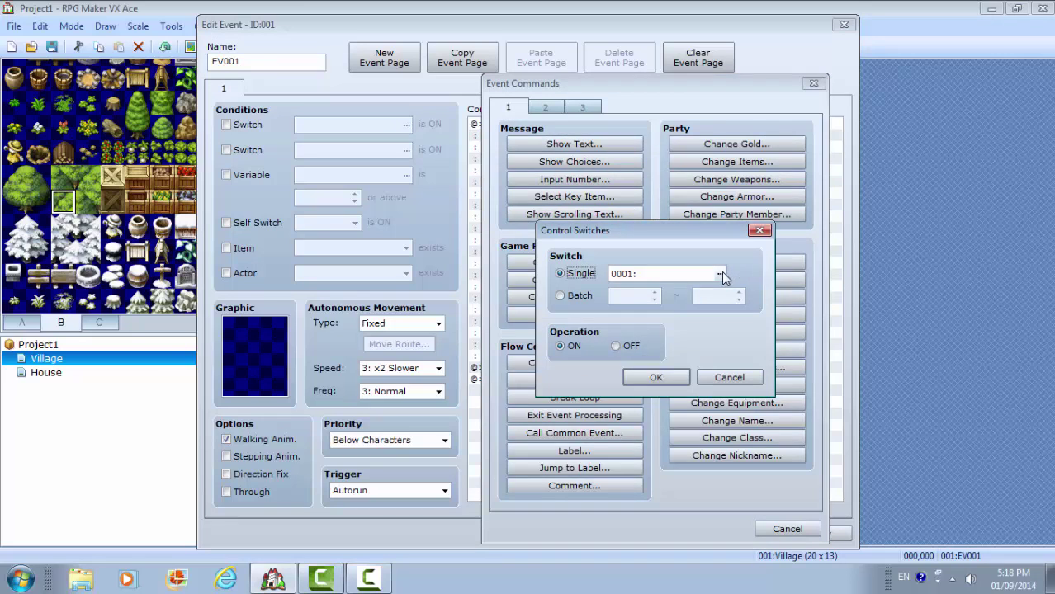
click(720, 274)
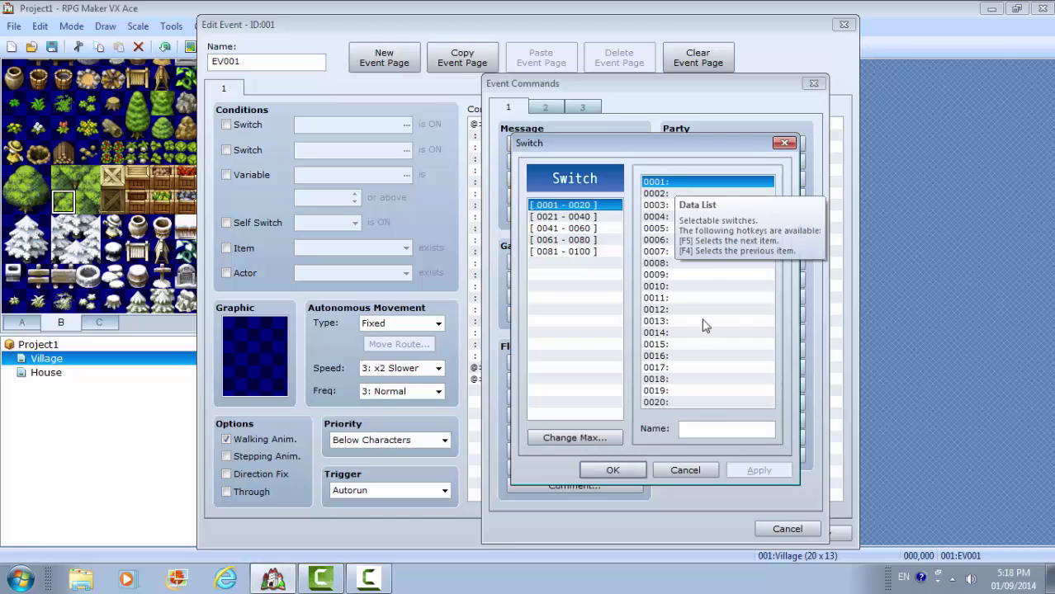
click(695, 425)
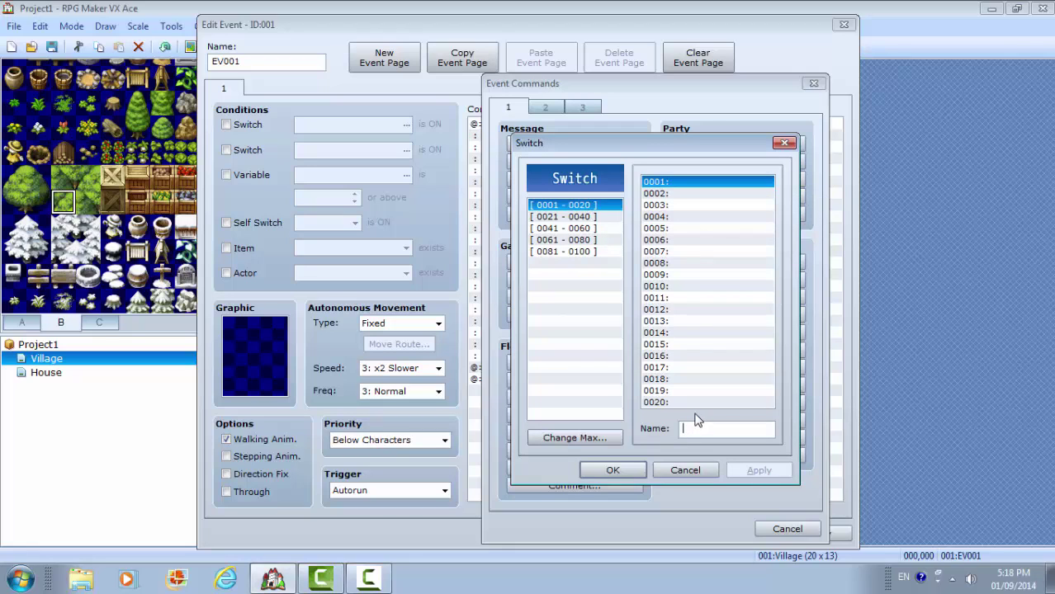
text(Auto)
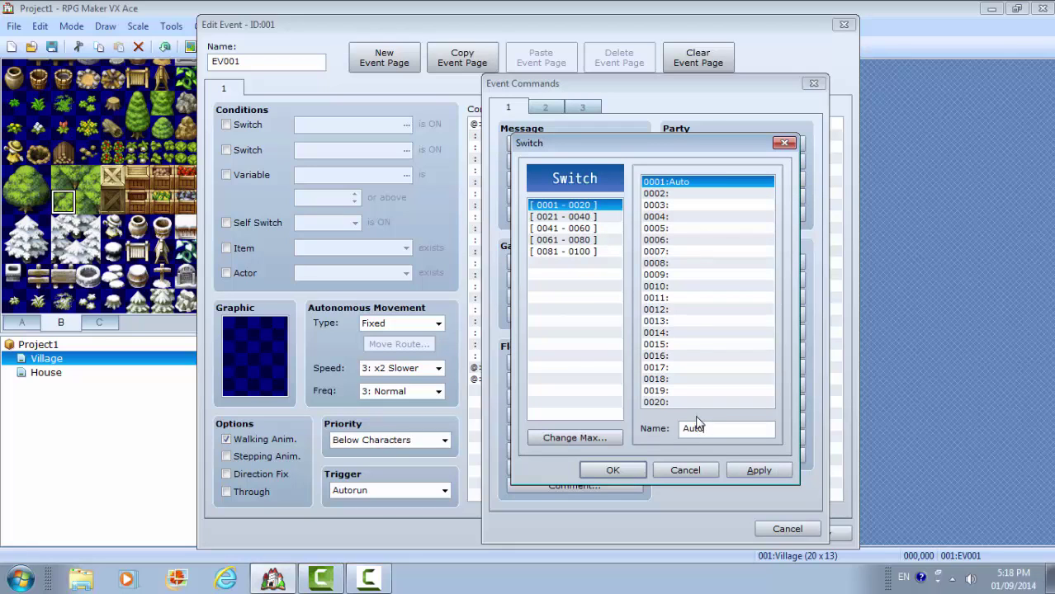
text(runstop1)
click(759, 469)
click(613, 470)
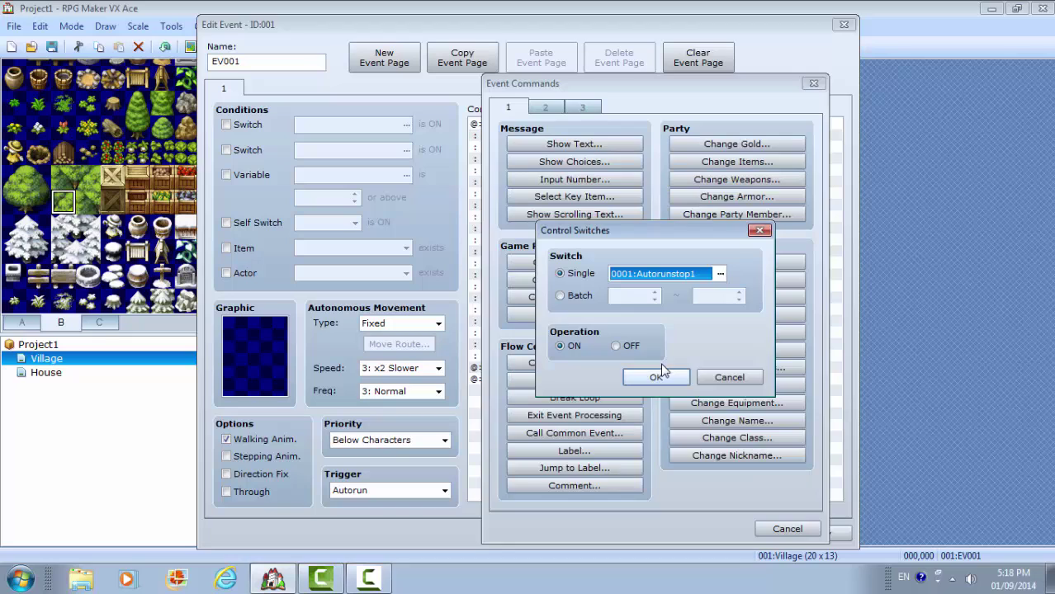
click(656, 377)
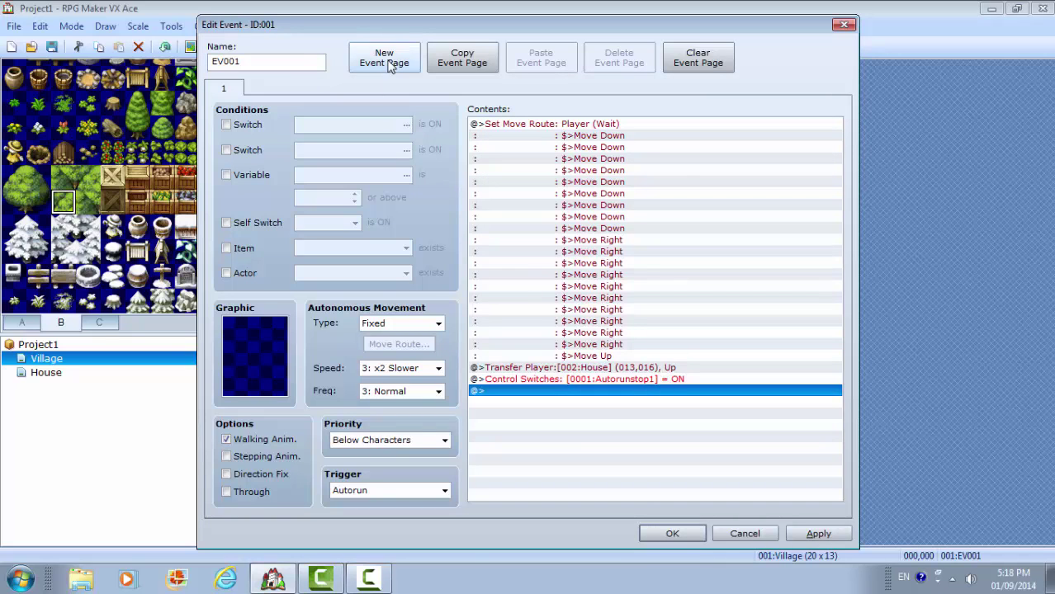
Add a second, empty event page conditioned on switch 0001:Autorunstop1 being ON, confirm the event and save the project.
click(386, 62)
click(225, 126)
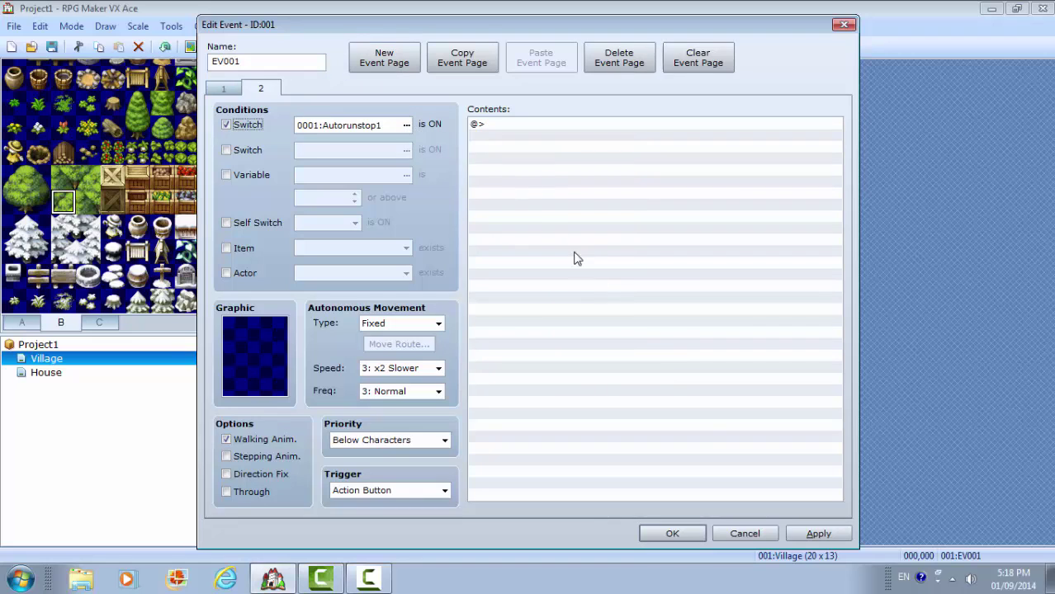
click(813, 535)
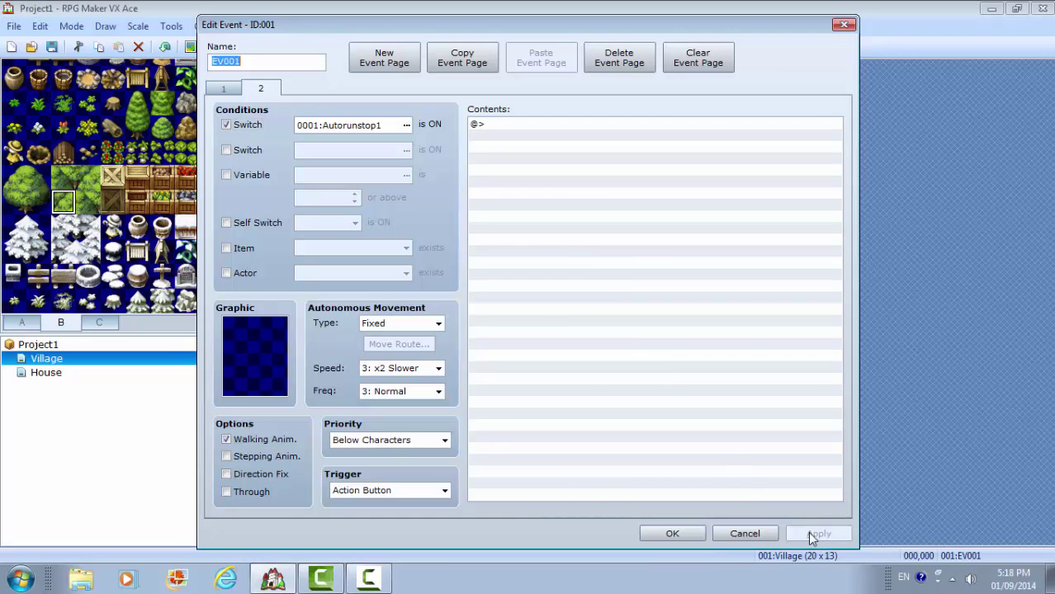
click(675, 532)
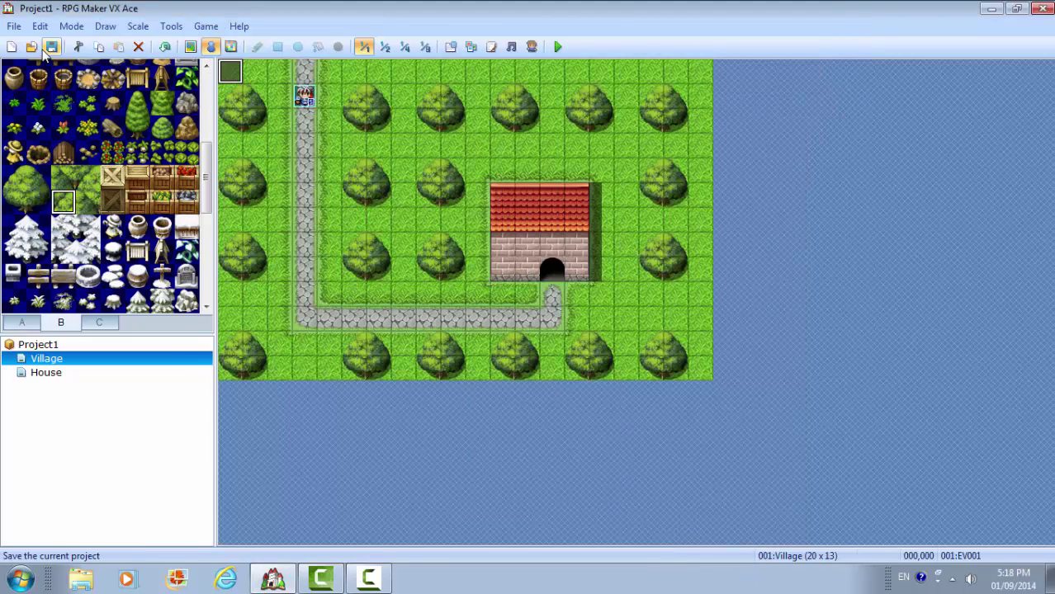
click(49, 49)
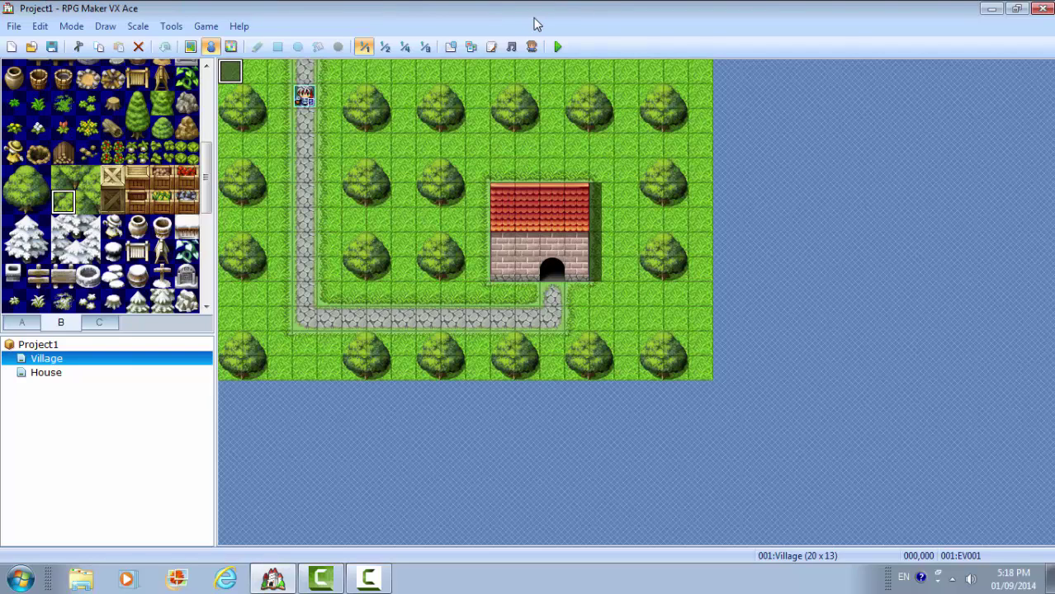
Playtest the village cutscene through the transfer into the house, walk the player a few tiles inside, and close the game.
click(559, 48)
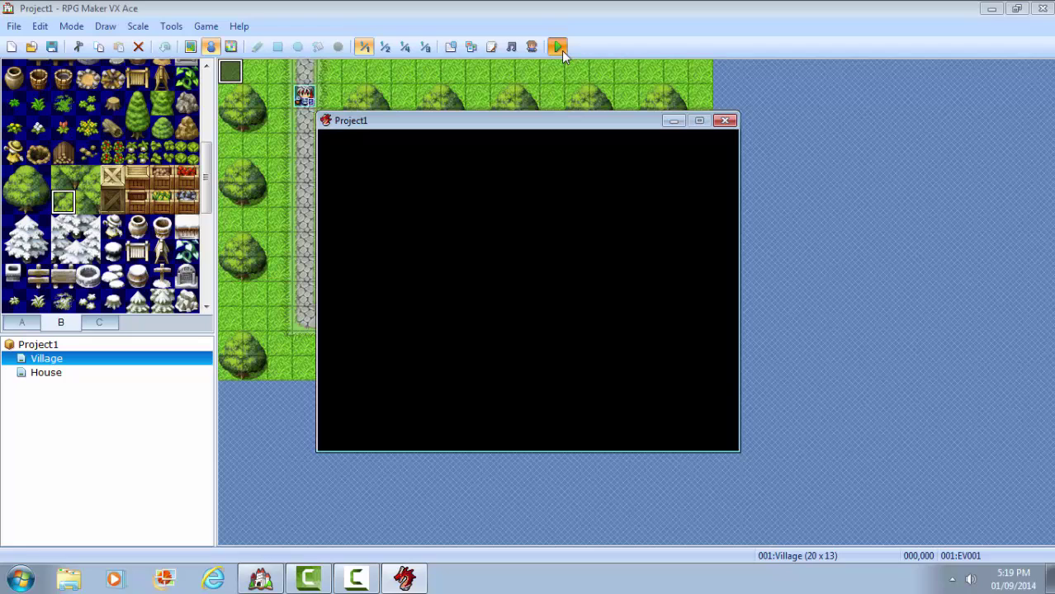
key(Return)
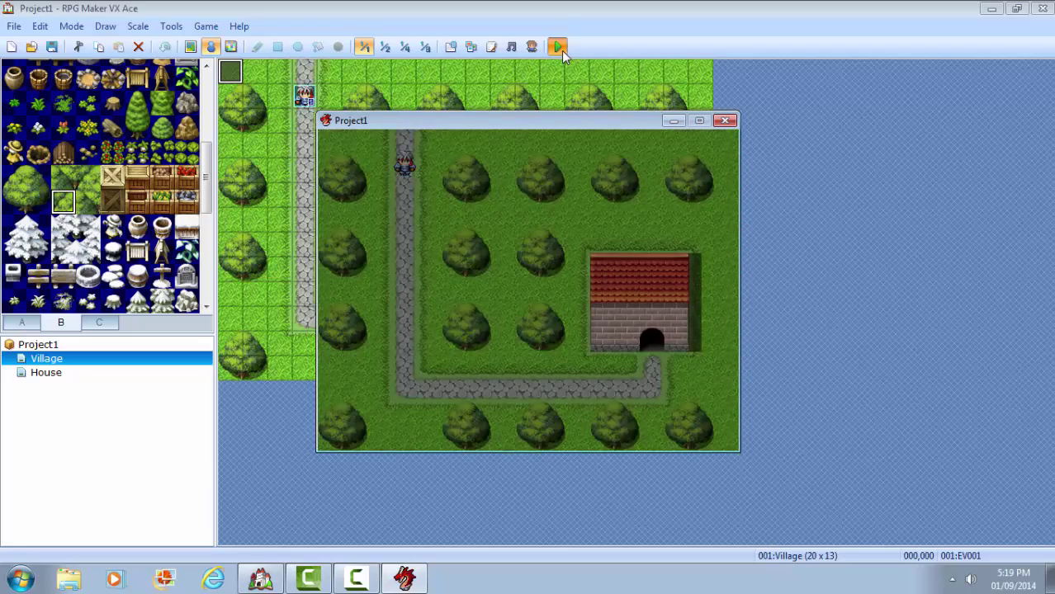
key(Down)
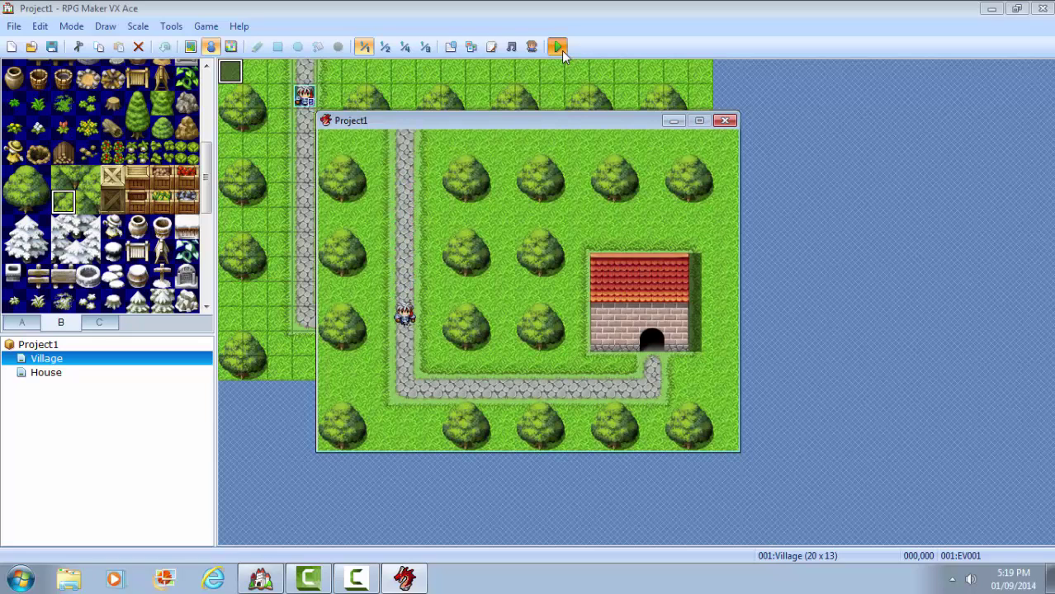
key(Right)
key(Right)
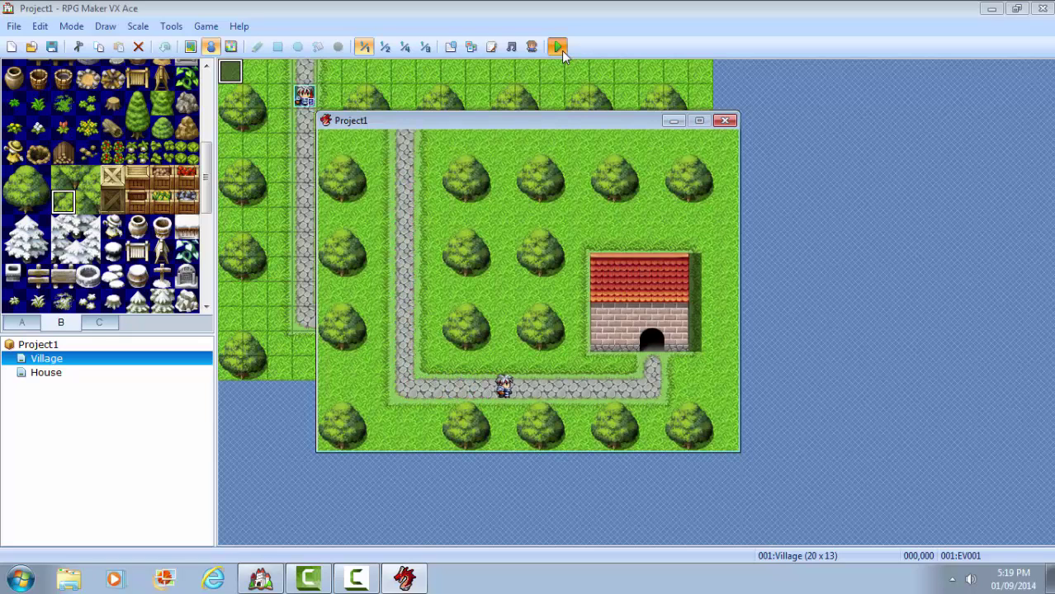
key(Up)
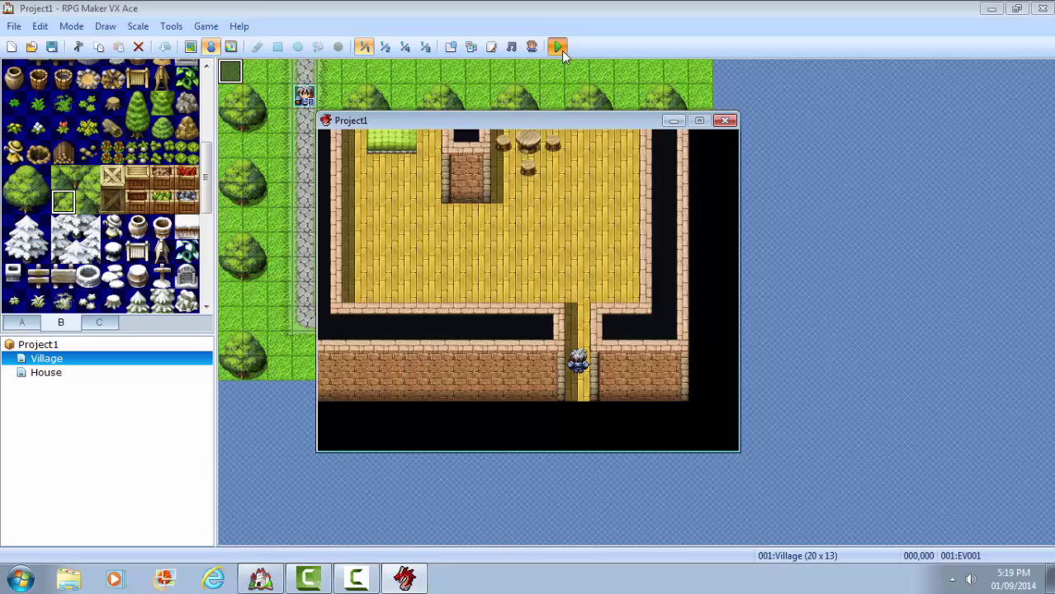
key(Up)
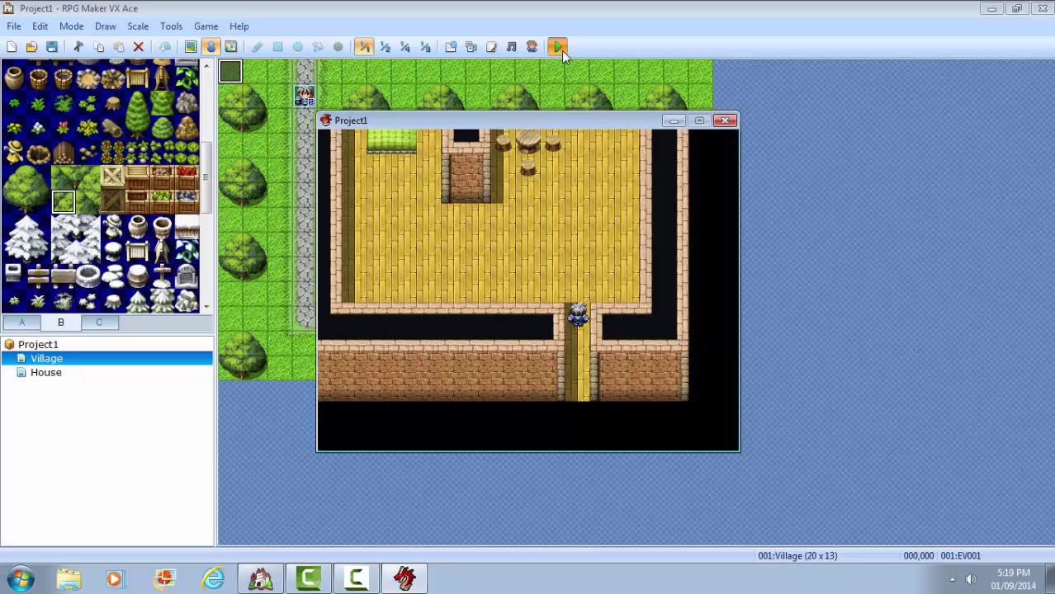
key(Down)
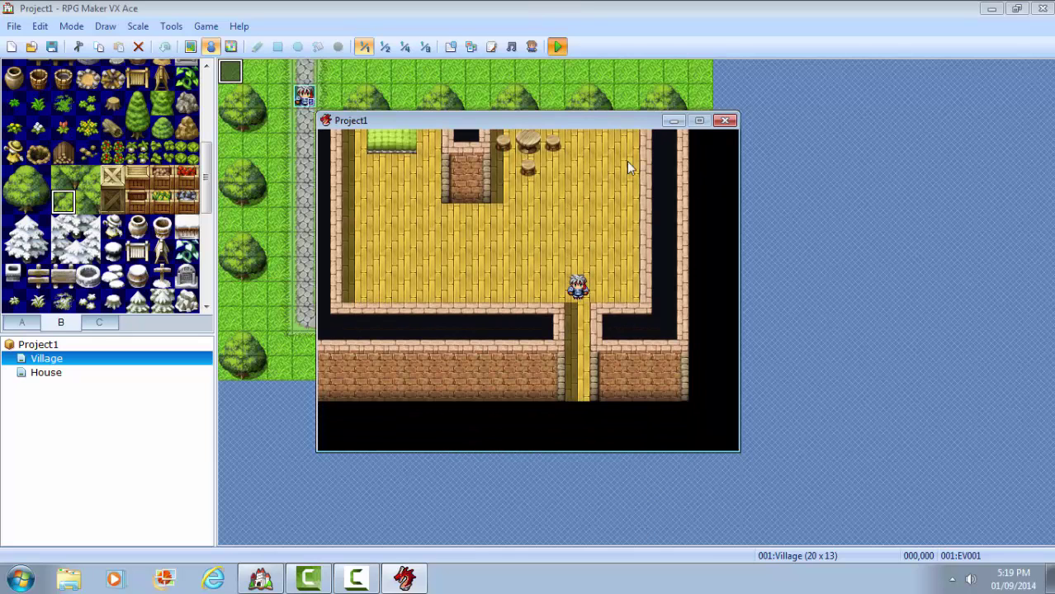
click(724, 120)
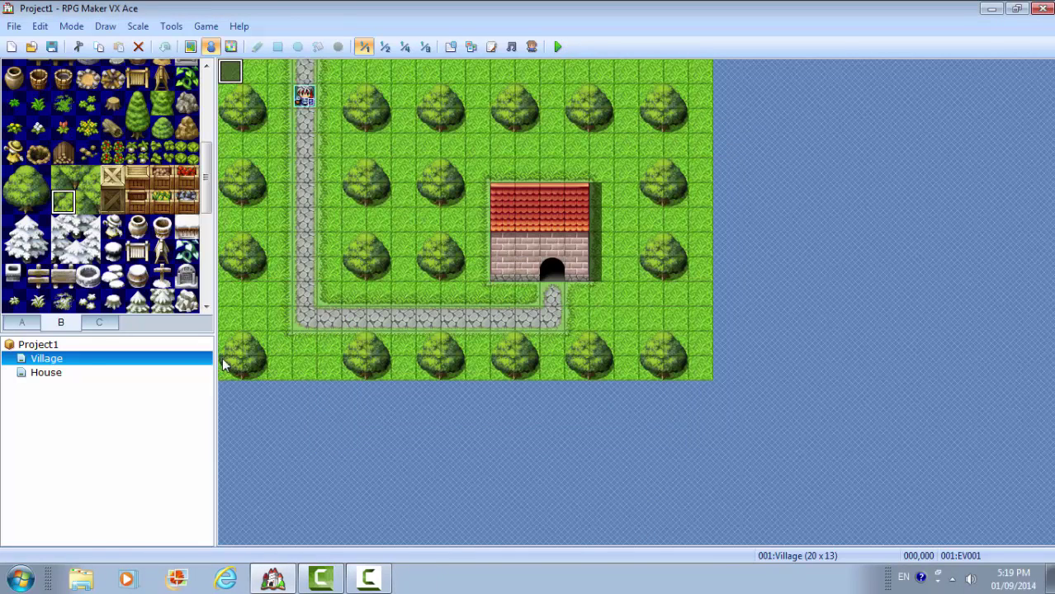
Create an event at (014,008) in the House map with the back-facing blonde character from Actor1 and the Parallel Process trigger.
click(66, 373)
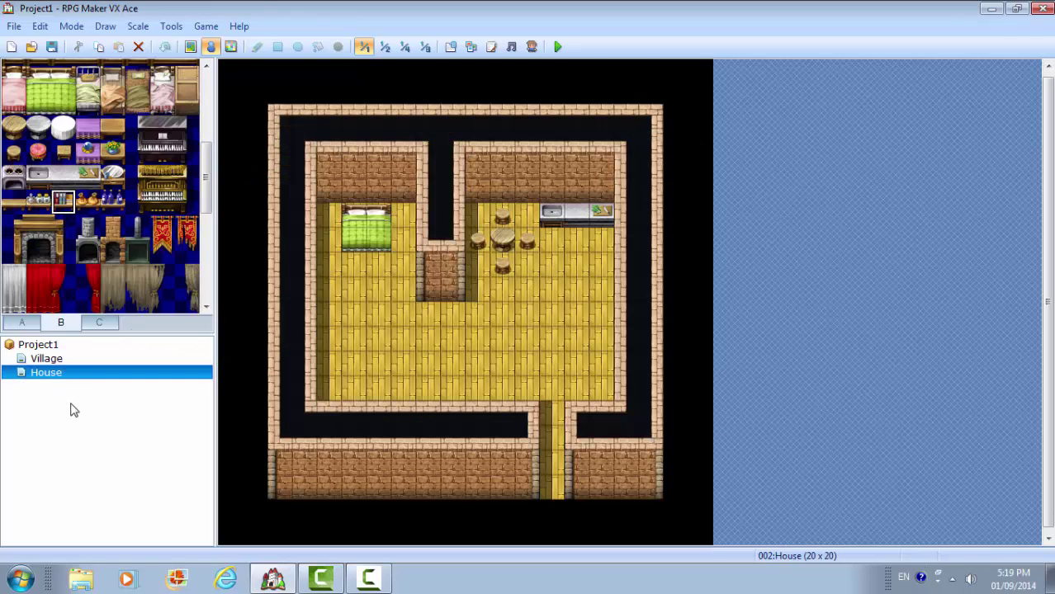
double_click(581, 267)
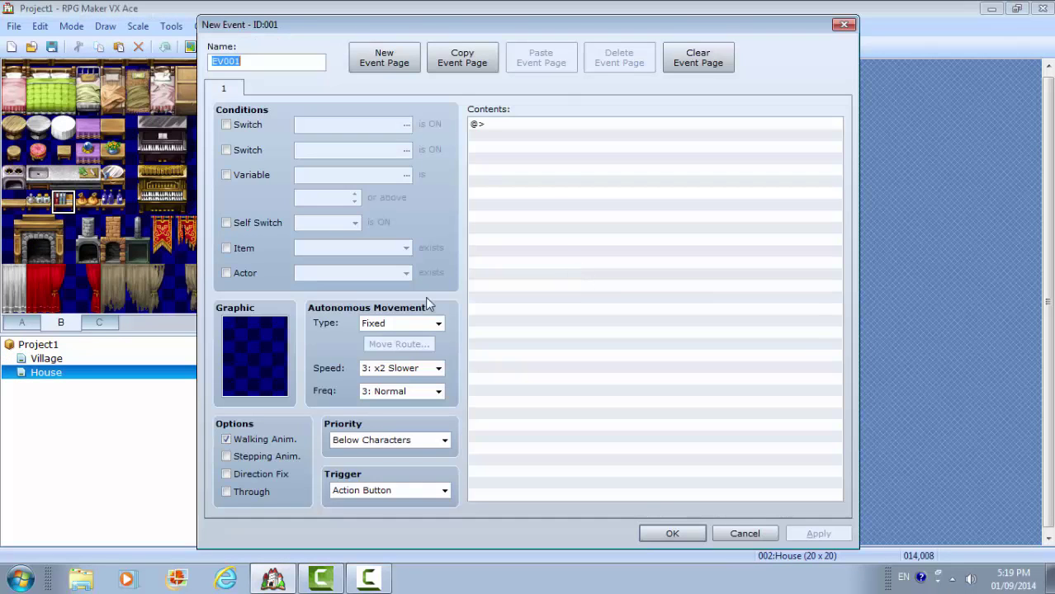
double_click(252, 366)
click(346, 160)
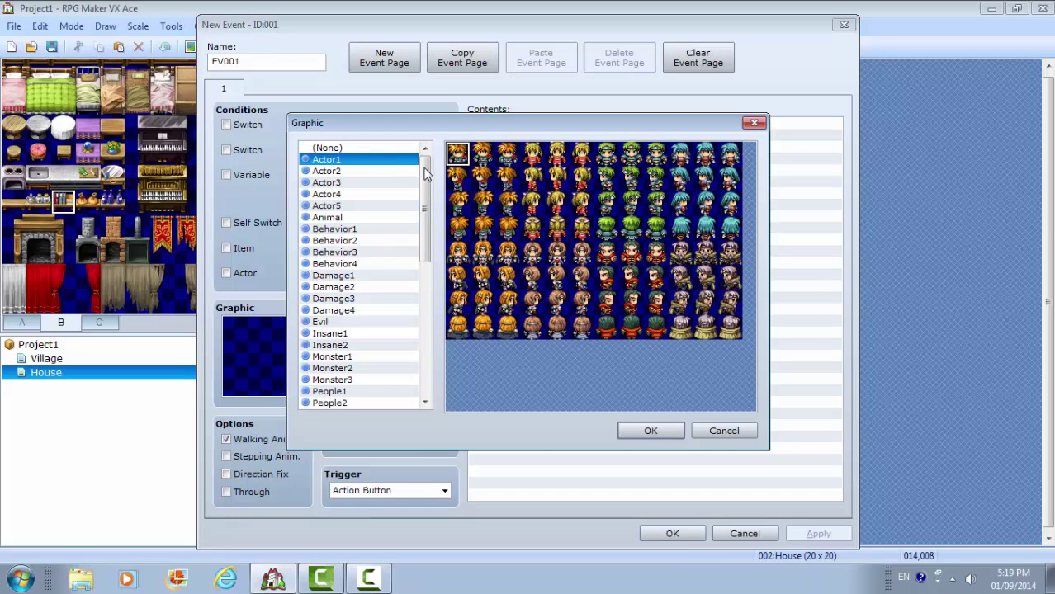
double_click(567, 231)
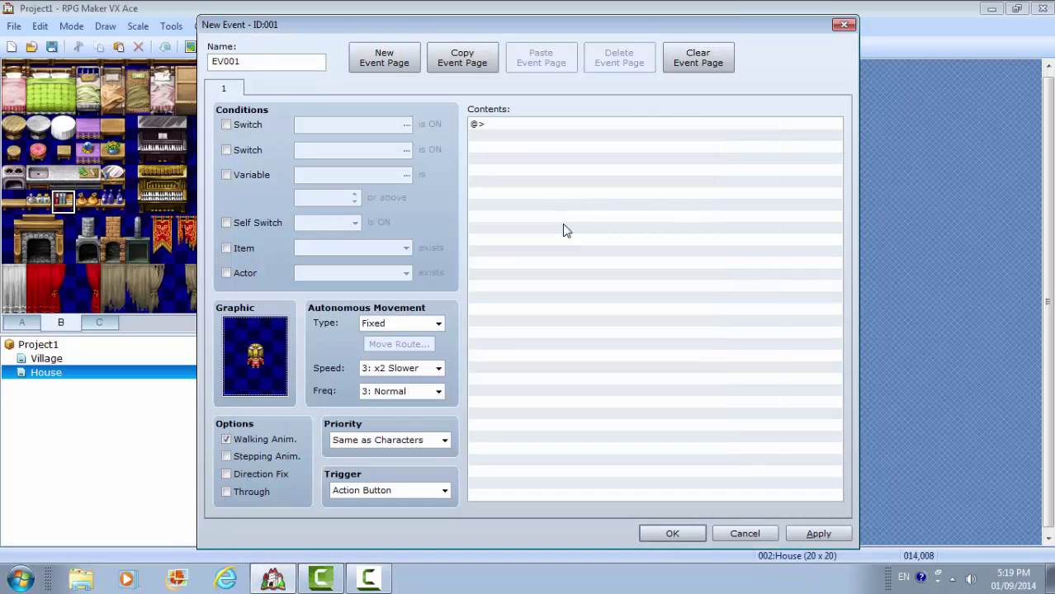
click(445, 490)
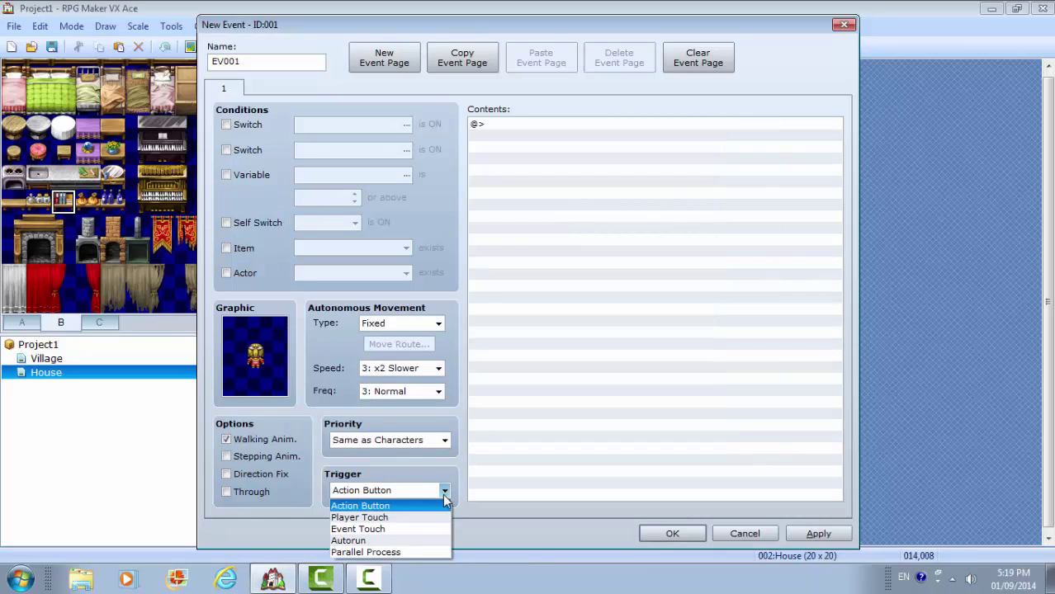
click(411, 552)
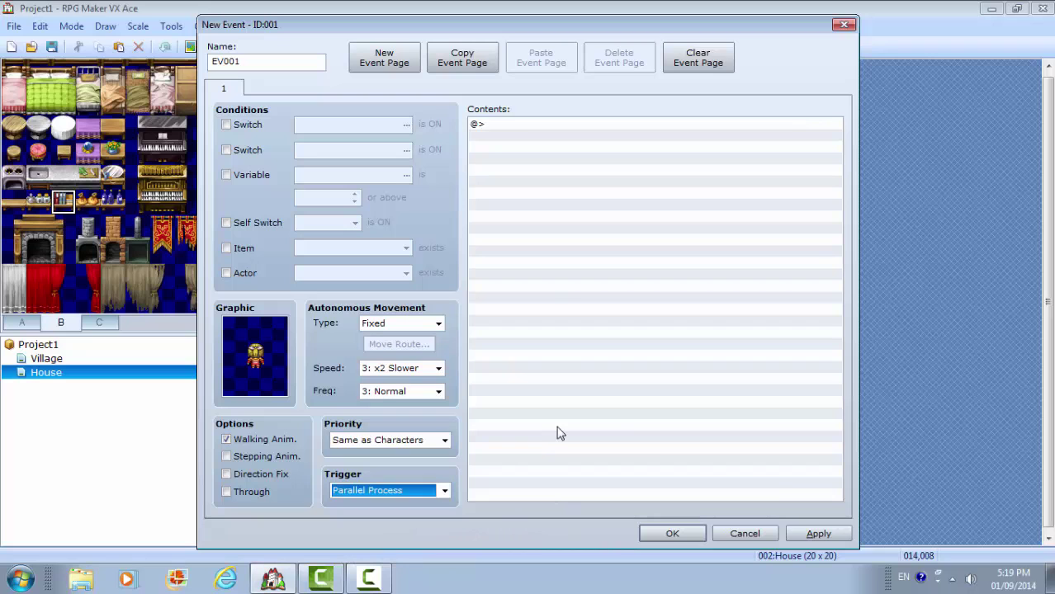
click(820, 536)
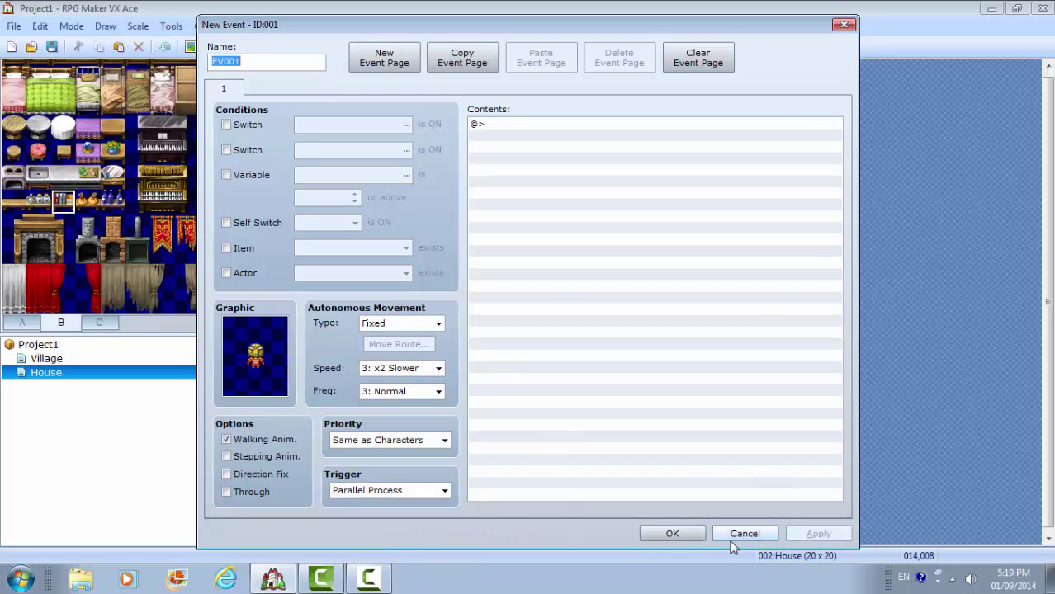
click(679, 534)
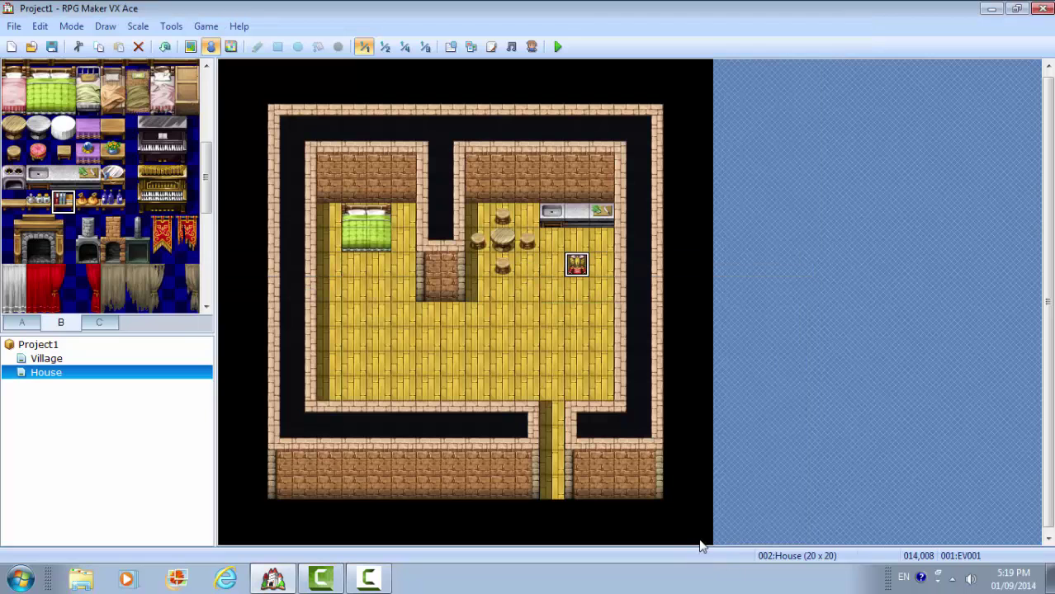
Create an event without a graphic at (002,002) in the House map and set its trigger to Autorun.
double_click(279, 113)
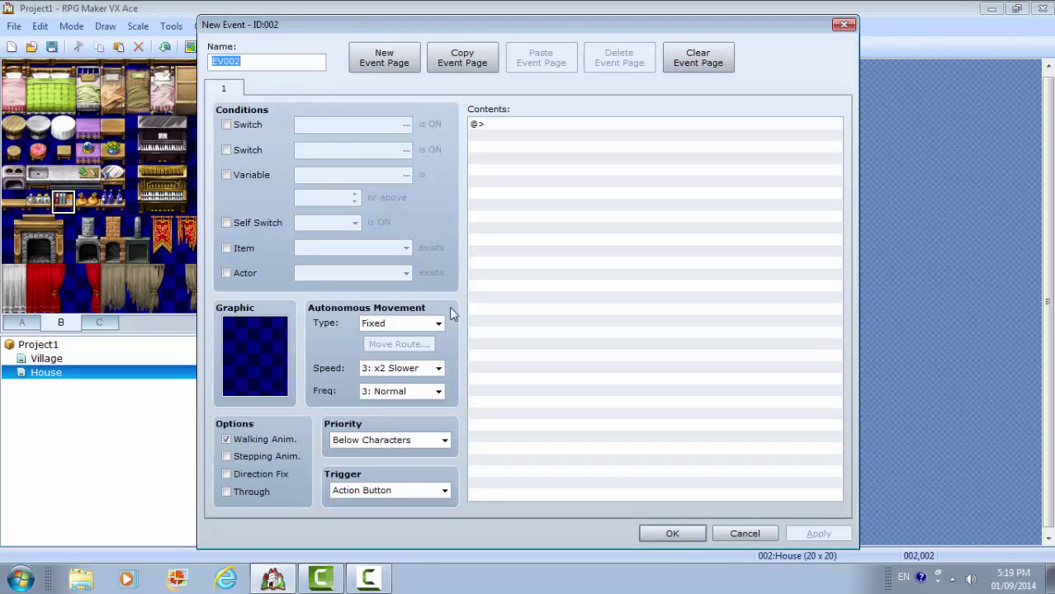
click(447, 492)
click(417, 541)
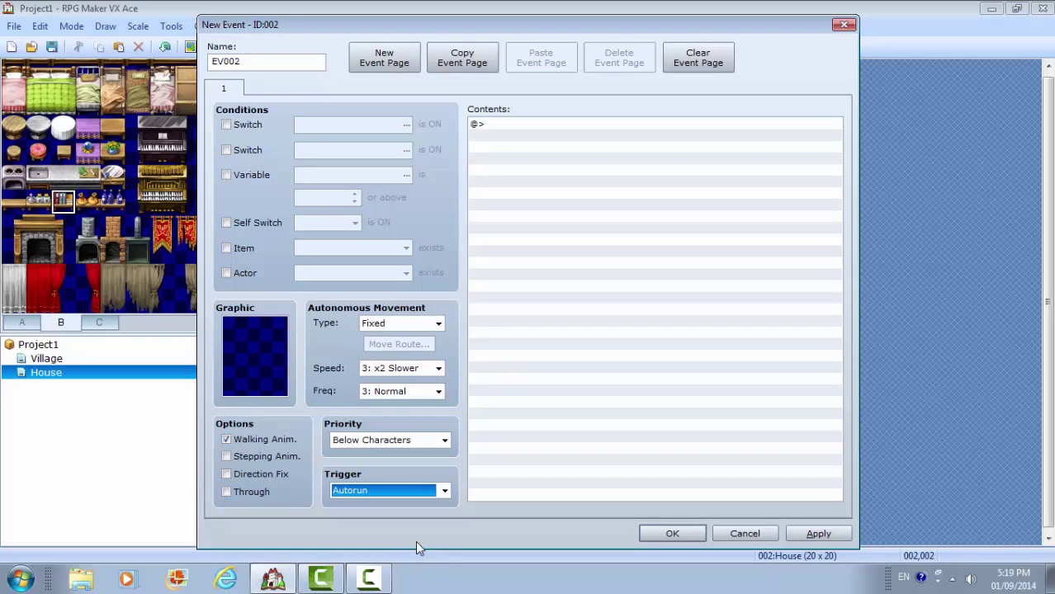
click(813, 534)
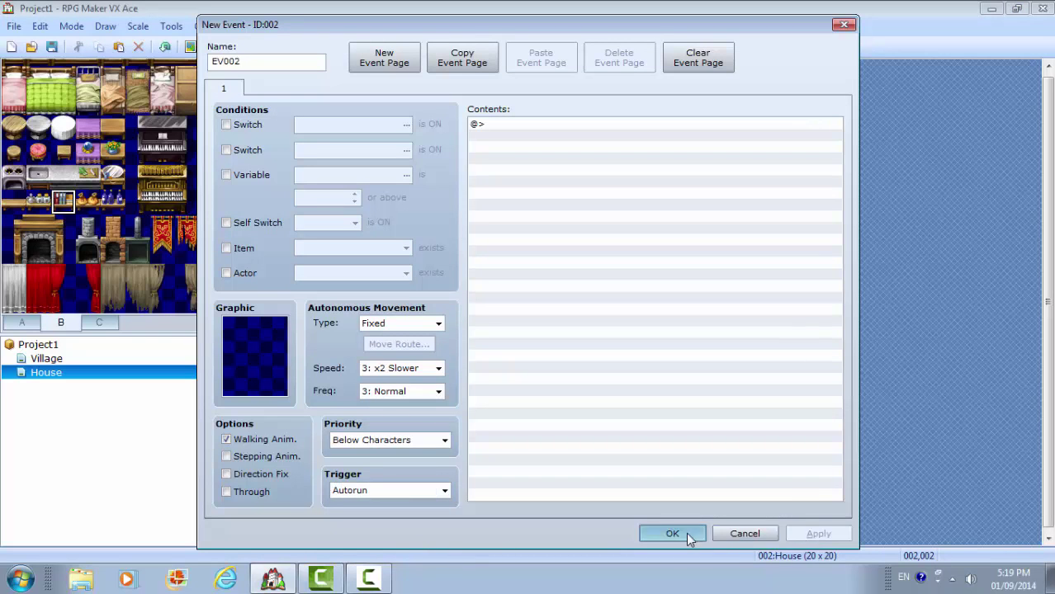
click(672, 534)
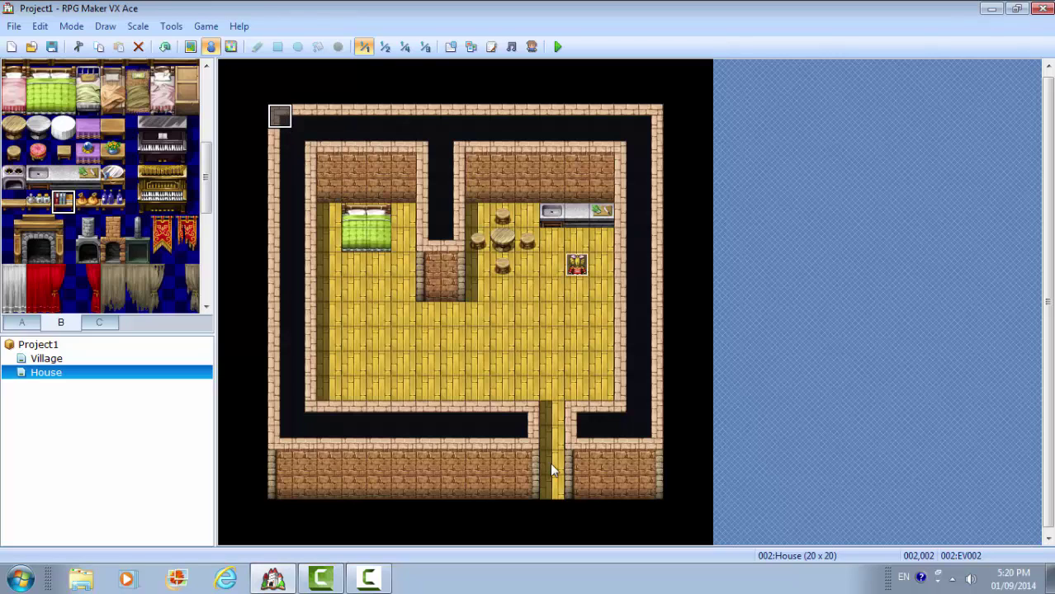
Add a waiting Set Move Route command for the player with five Move Up steps to the autorun event at (002,002).
drag(553, 470, 555, 367)
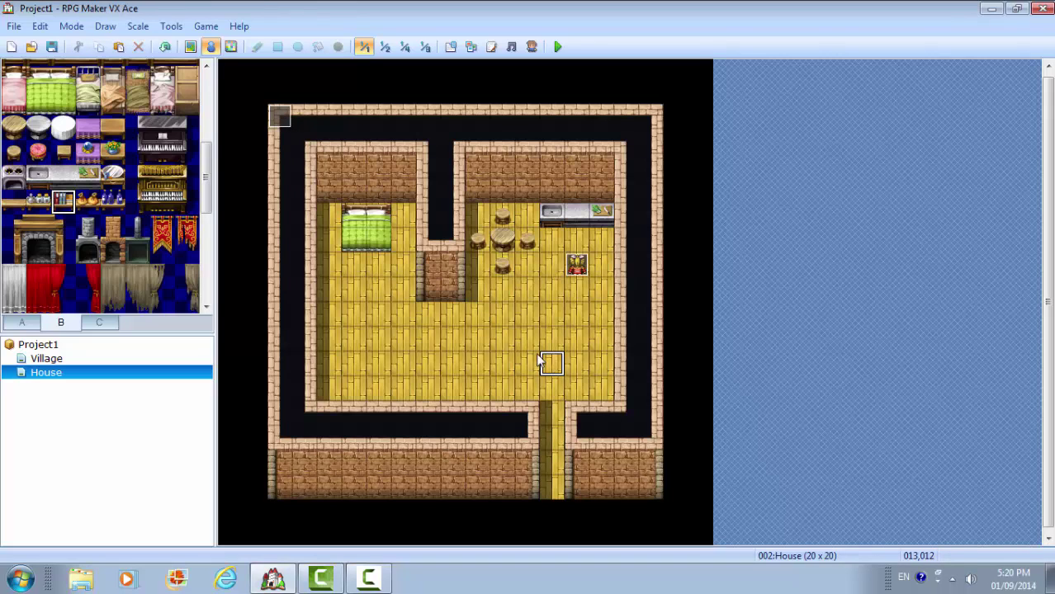
double_click(288, 117)
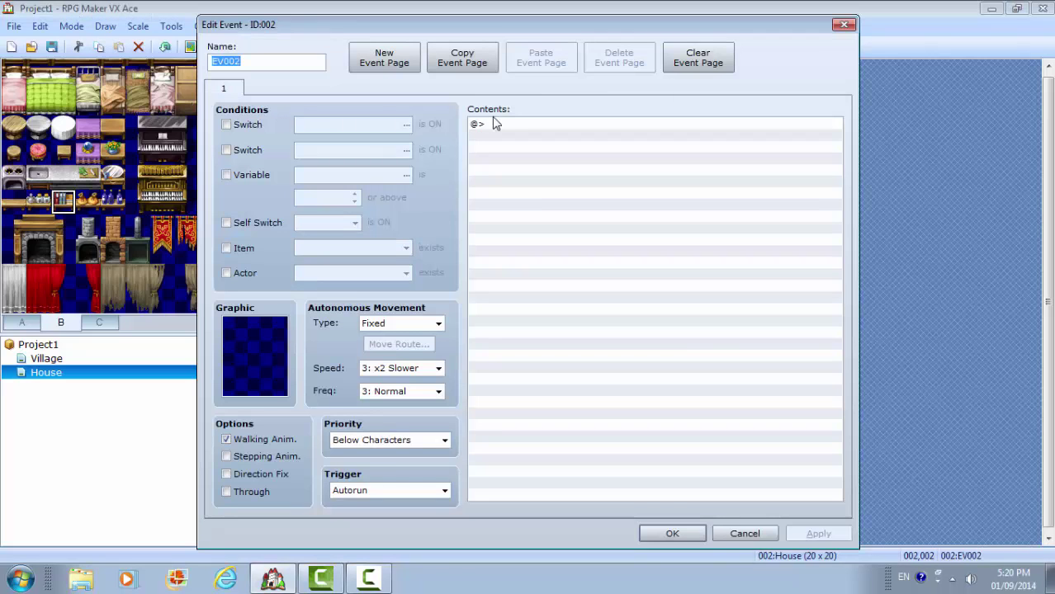
click(505, 128)
double_click(505, 132)
click(546, 109)
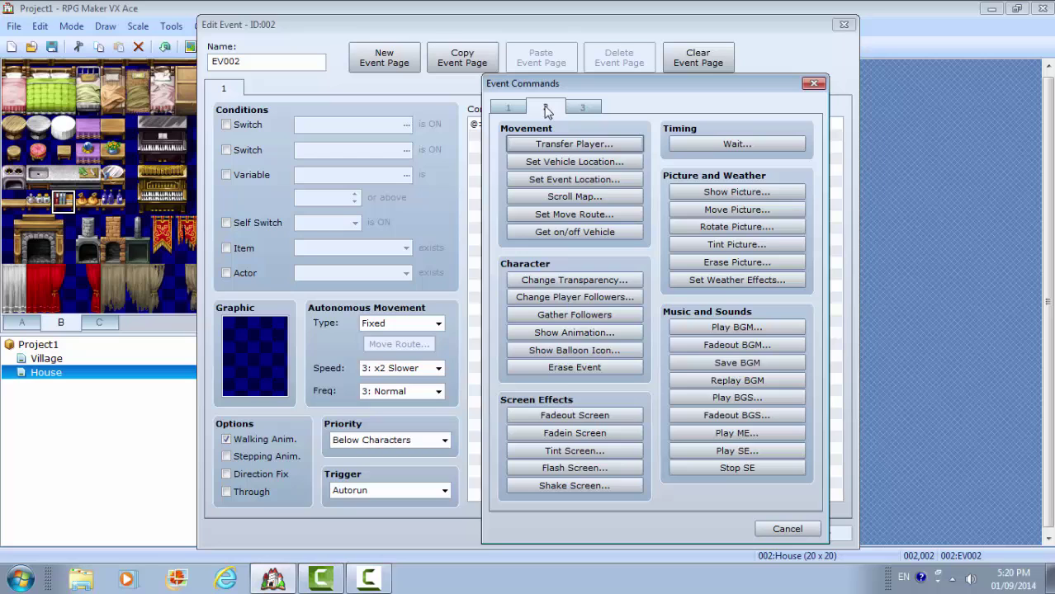
click(588, 215)
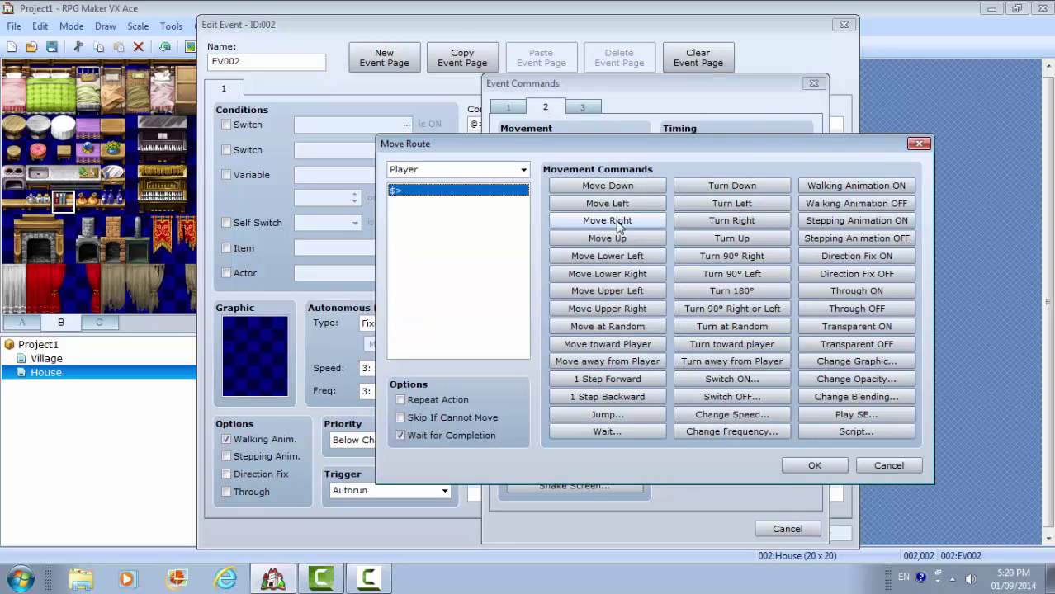
click(623, 239)
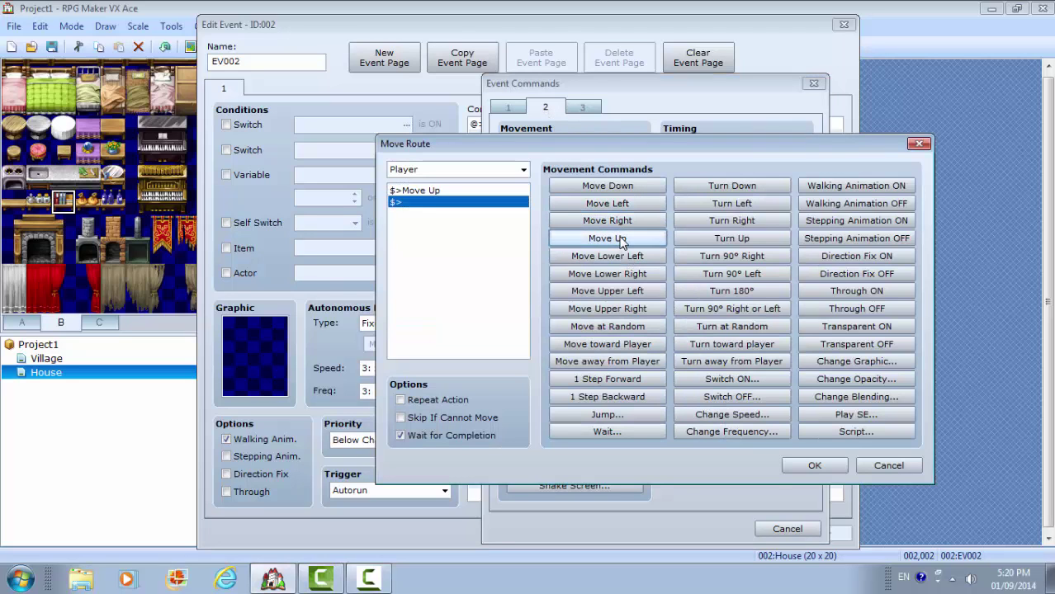
click(621, 240)
click(621, 239)
click(620, 240)
click(621, 240)
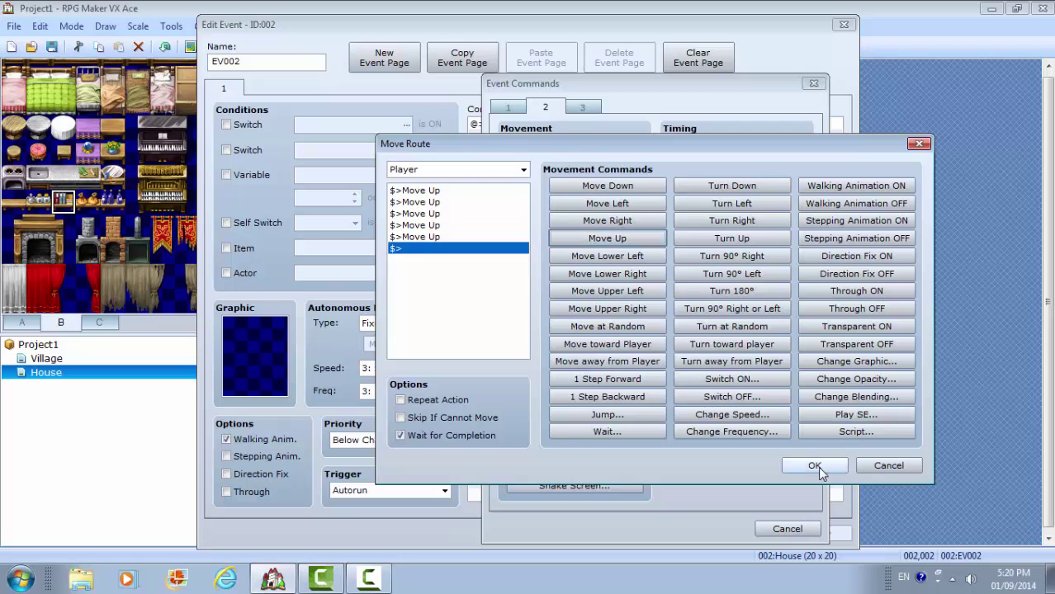
click(815, 467)
click(689, 533)
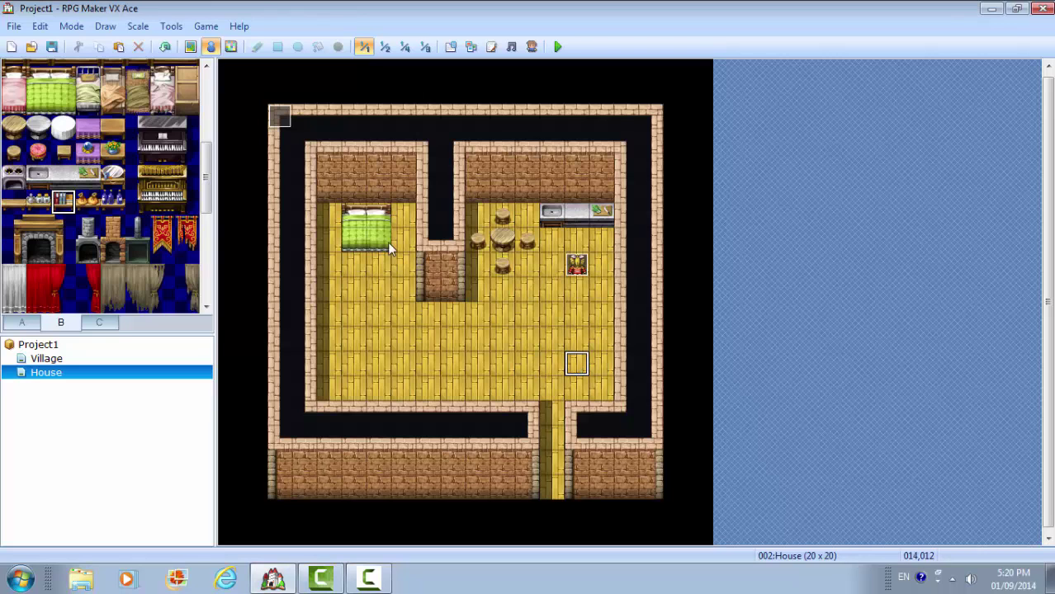
Append a Move Right step to the player's move route in the autorun event and confirm the event.
double_click(285, 118)
click(581, 124)
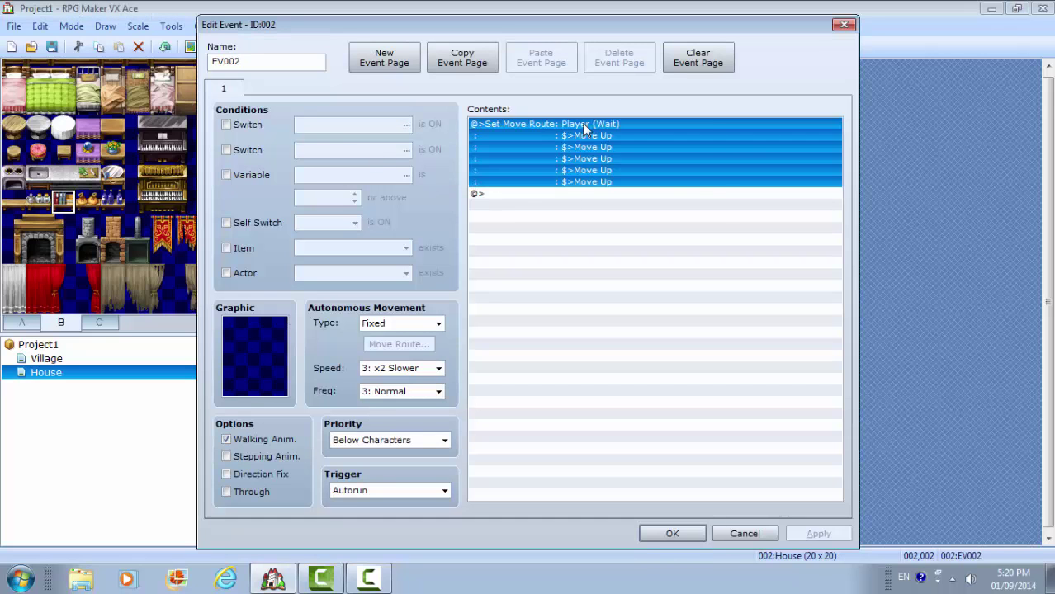
right_click(583, 126)
click(619, 151)
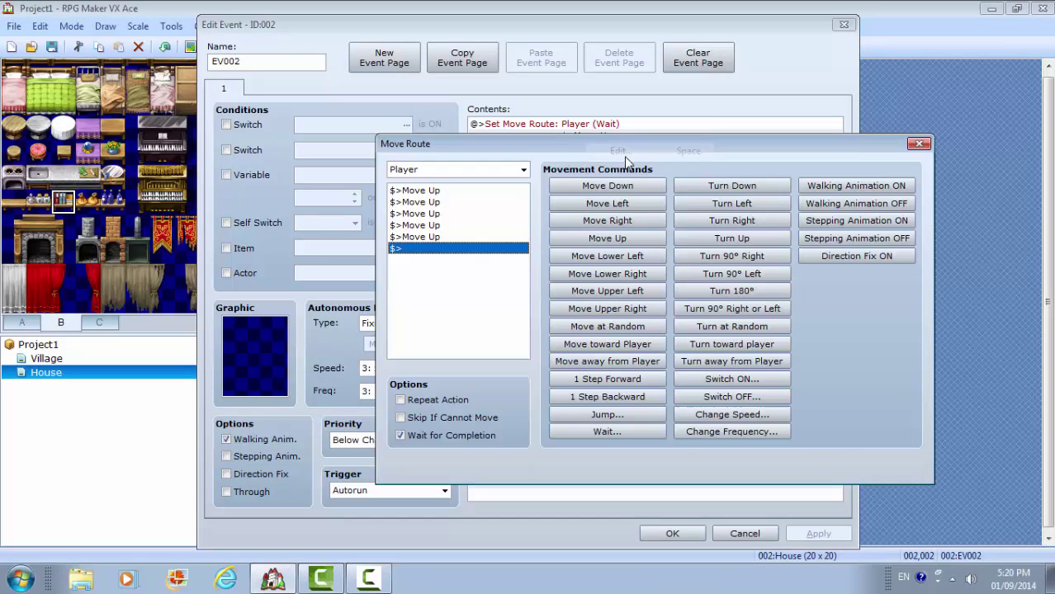
click(611, 222)
click(815, 465)
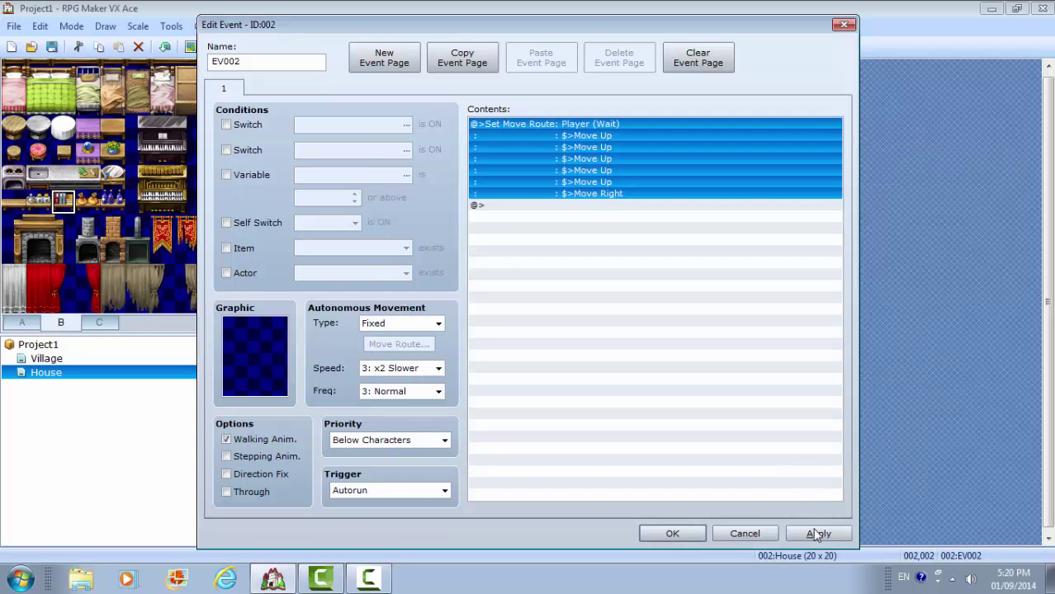
click(684, 534)
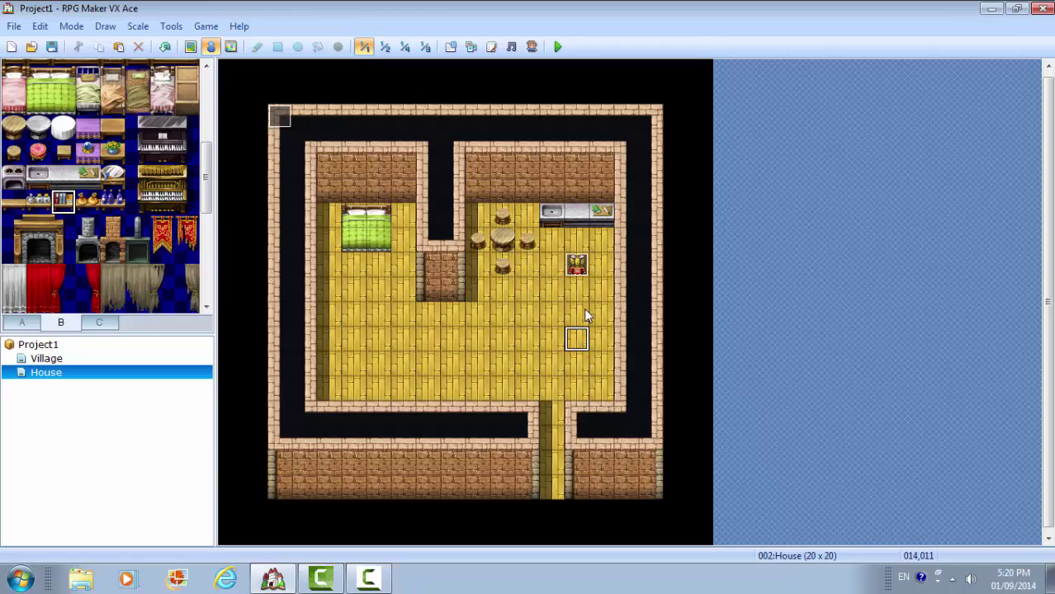
Append two more Move Up steps at the end of the player's move route in the autorun event and confirm the event.
double_click(285, 118)
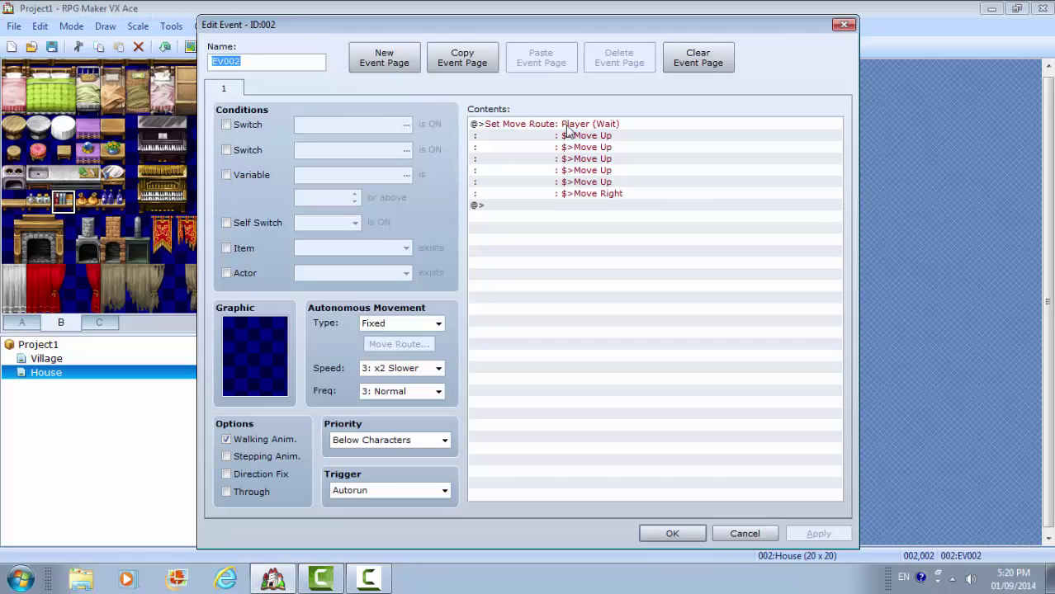
click(569, 125)
right_click(568, 128)
click(602, 155)
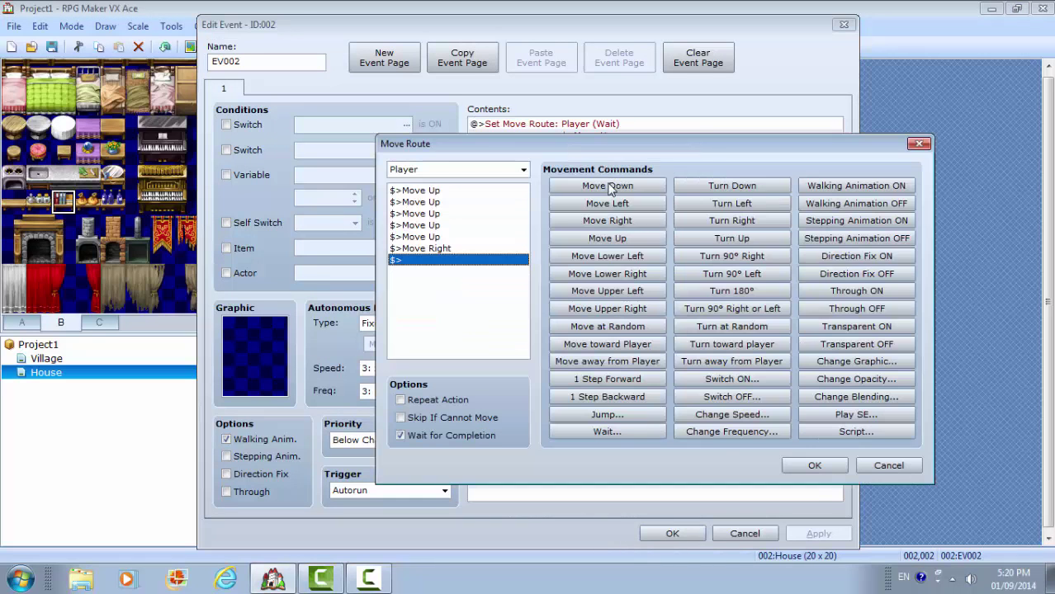
click(612, 238)
click(612, 239)
click(814, 466)
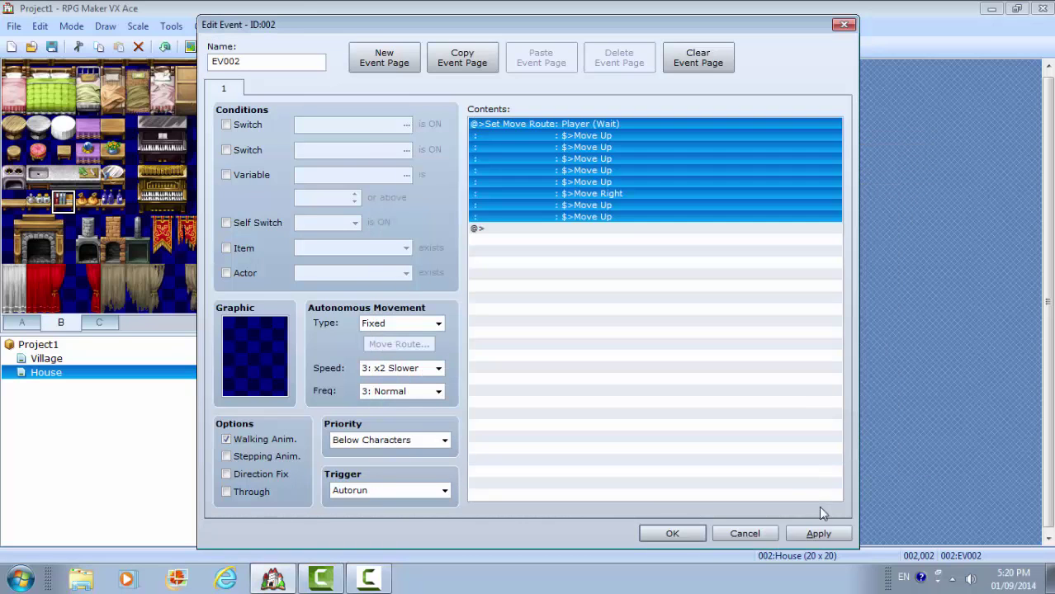
click(820, 533)
click(673, 534)
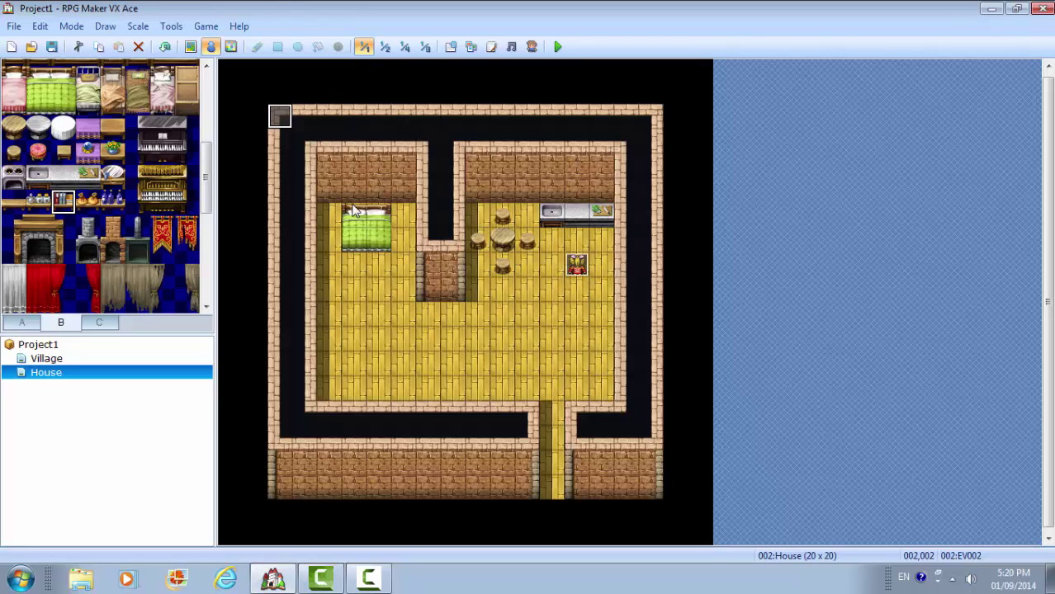
Add a Control Switches command after the move route that turns ON switch 0002, named GirlTurnsAround, and confirm the event.
double_click(279, 117)
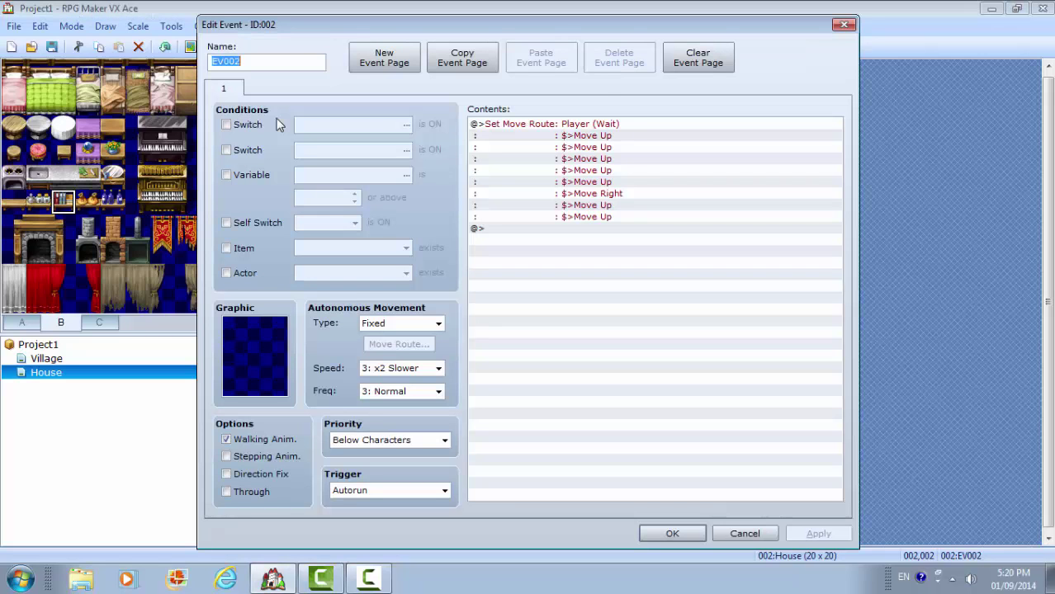
double_click(613, 228)
click(505, 109)
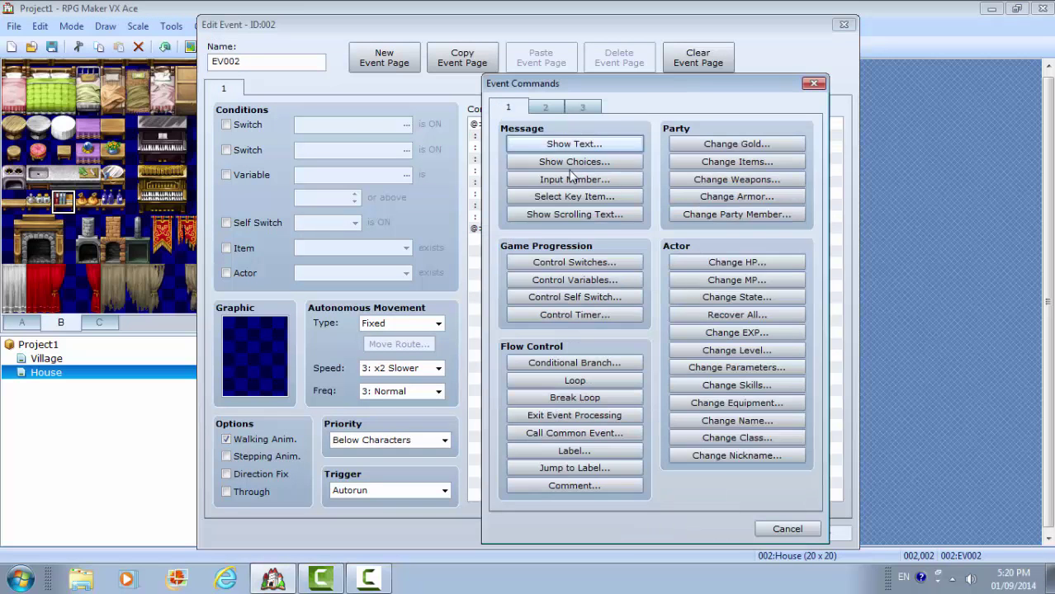
click(574, 263)
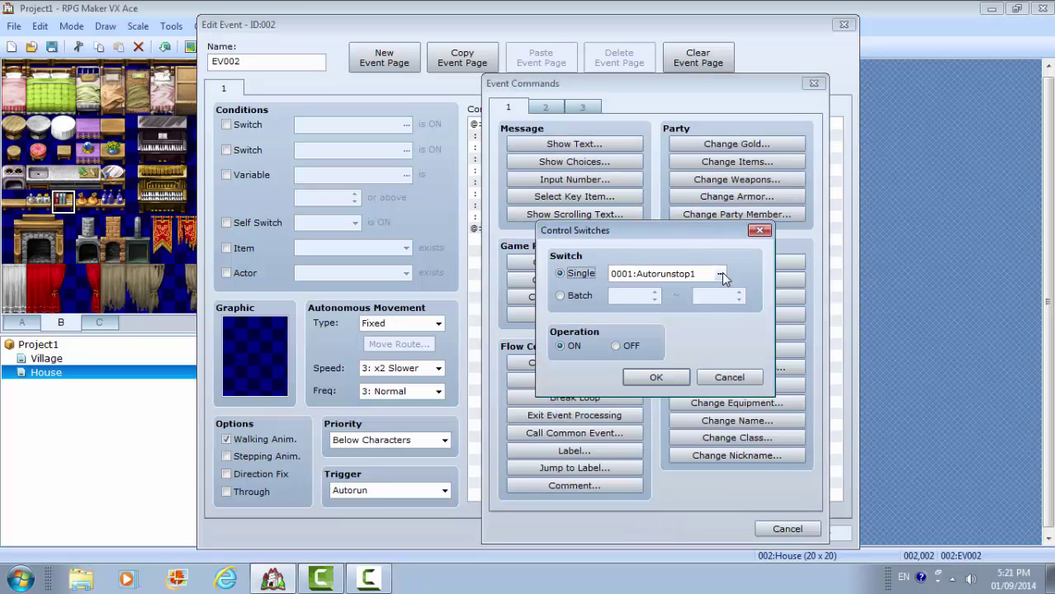
click(719, 273)
click(695, 195)
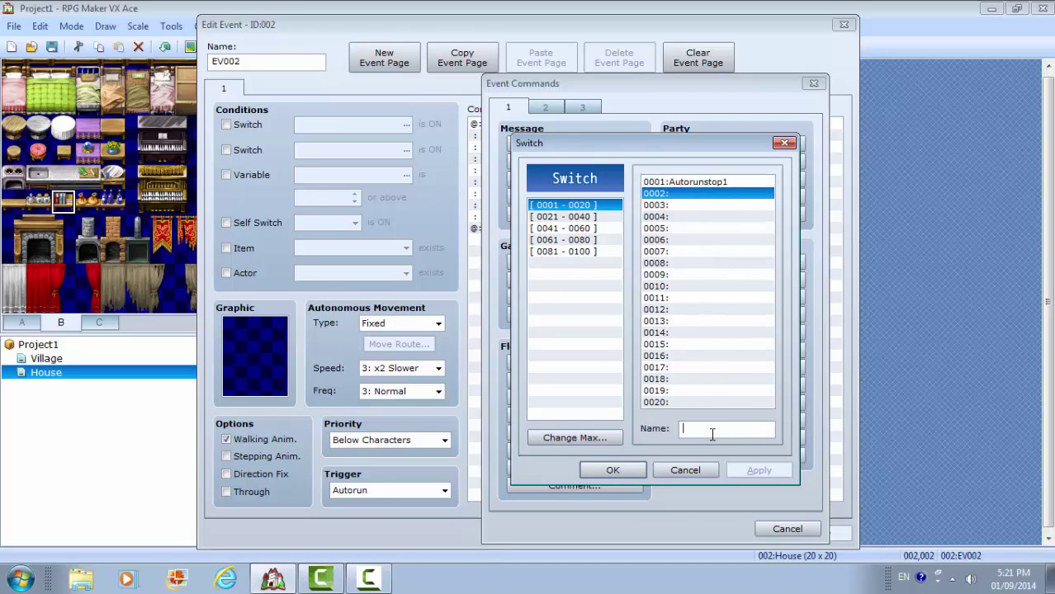
text(Gi)
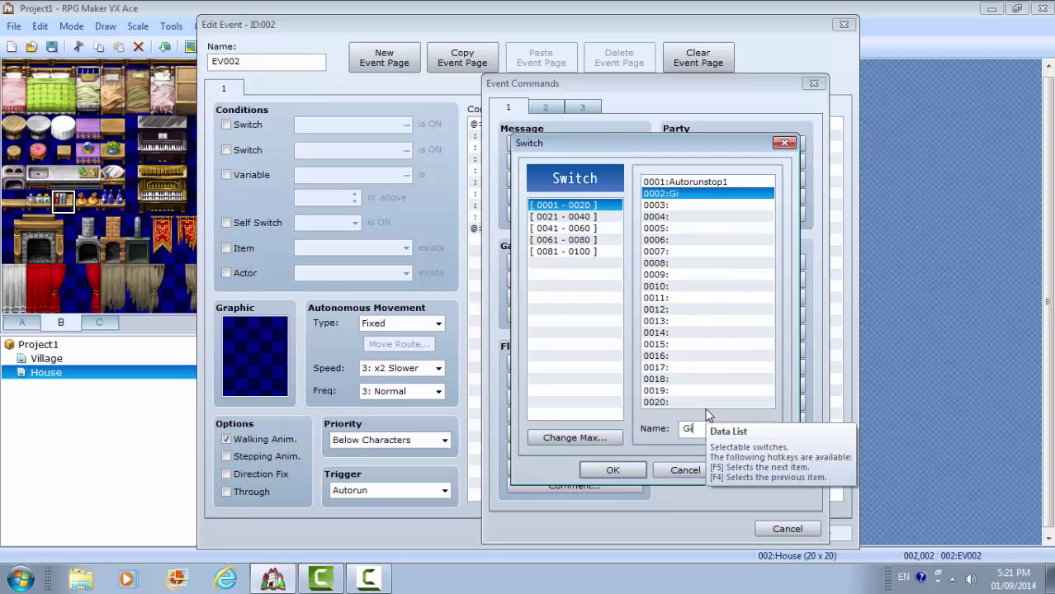
text(rlTurnsAround)
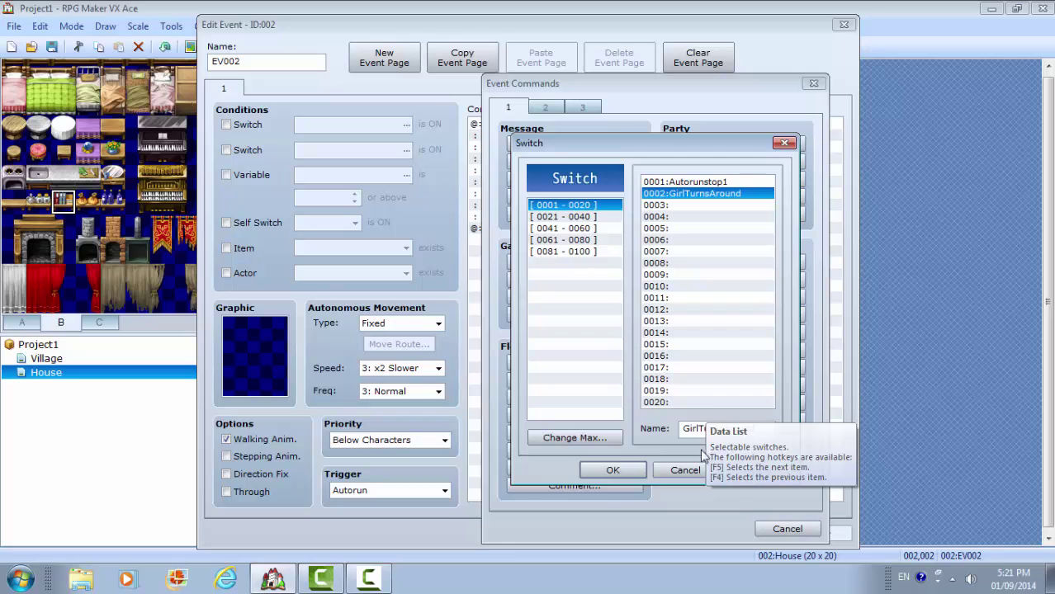
click(759, 470)
click(613, 470)
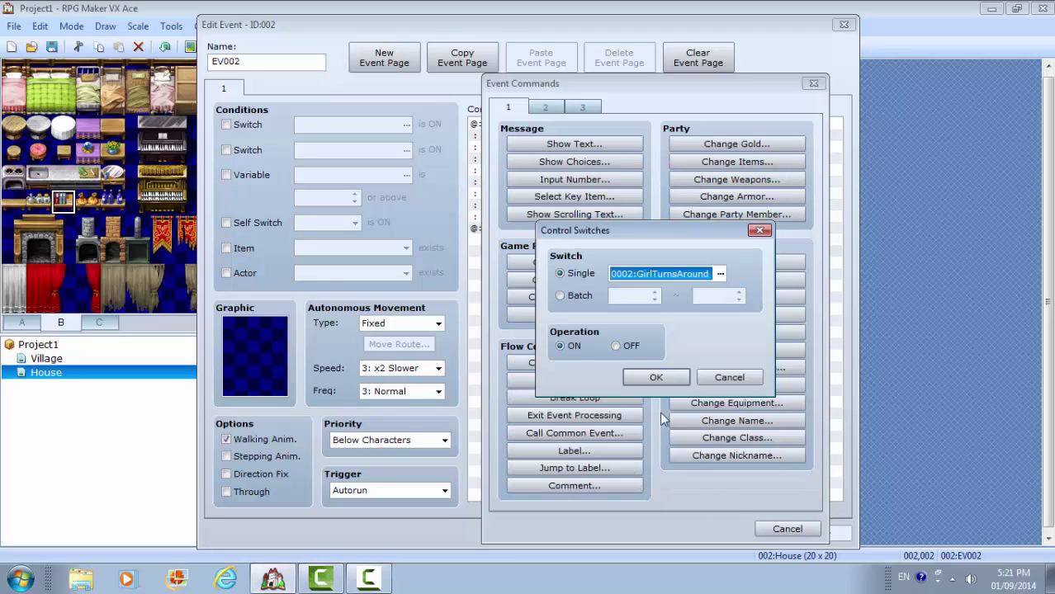
click(665, 377)
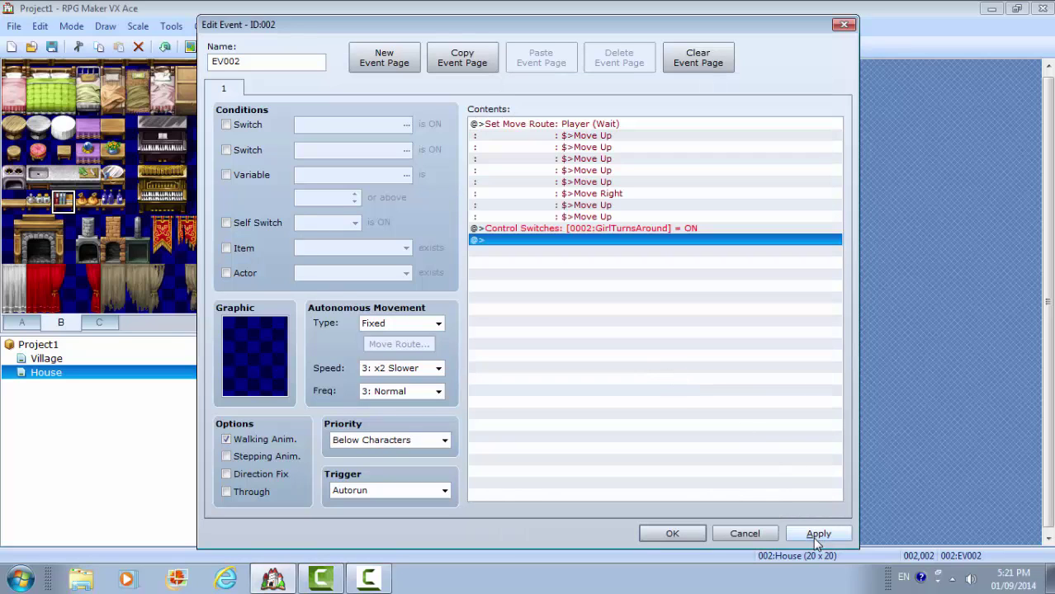
click(816, 534)
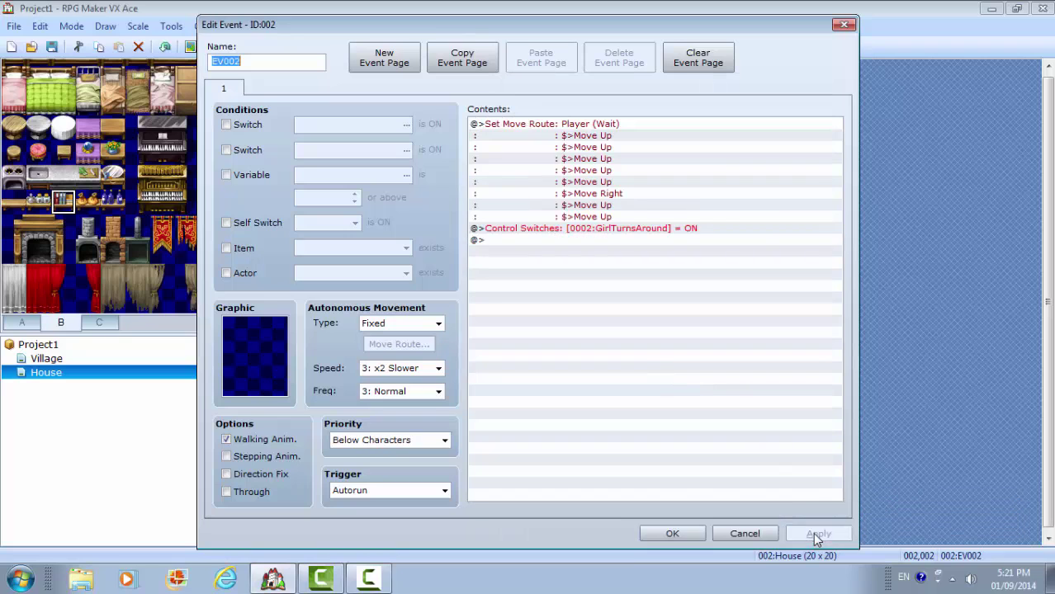
click(672, 534)
Duplicate the blonde character event's page as page 2 and condition it on switch 0002:GirlTurnsAround being ON.
double_click(583, 269)
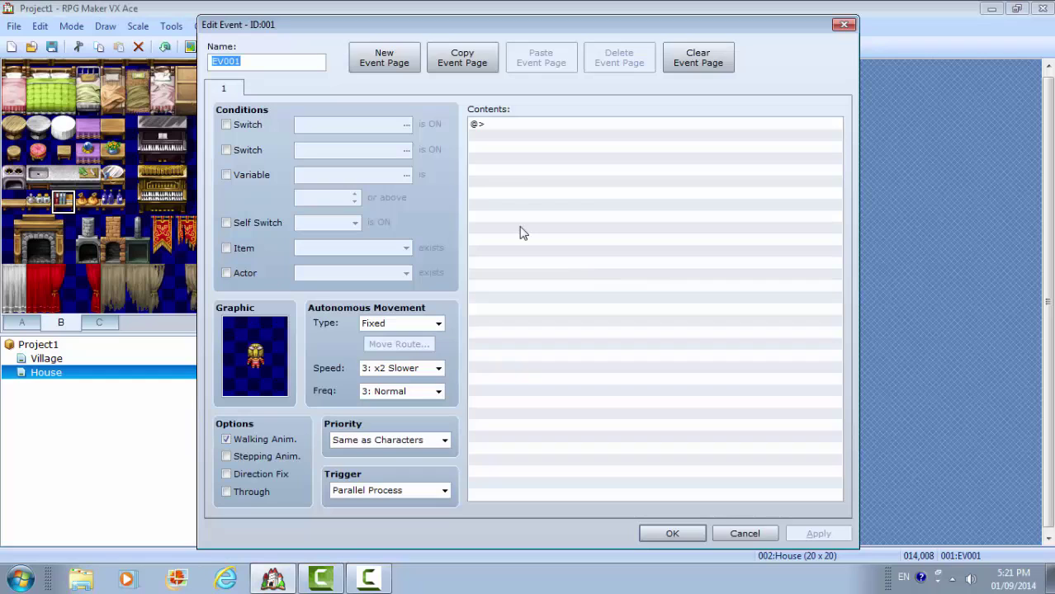
click(466, 59)
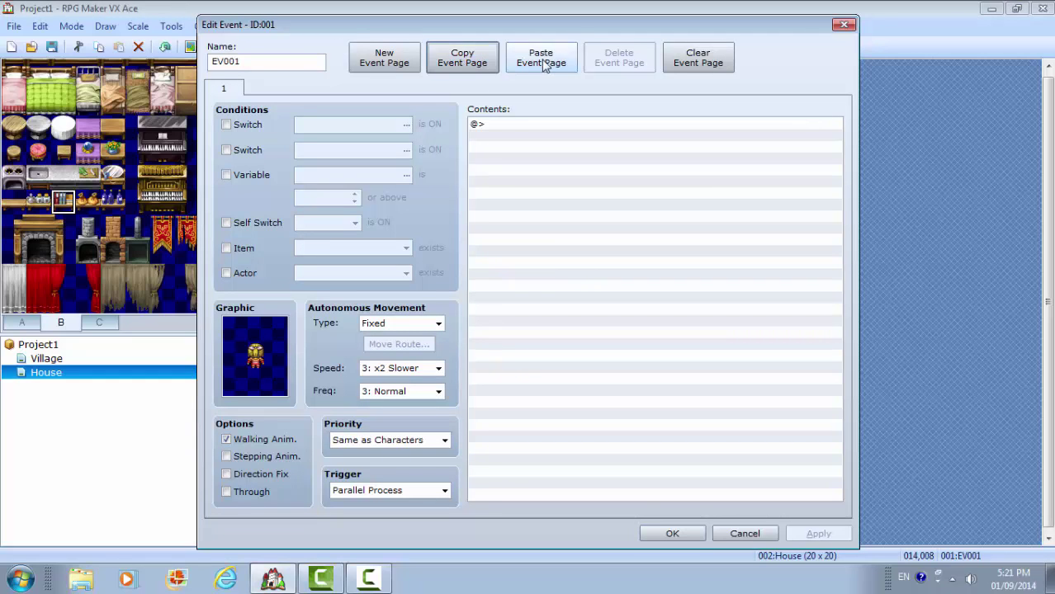
click(544, 65)
click(226, 125)
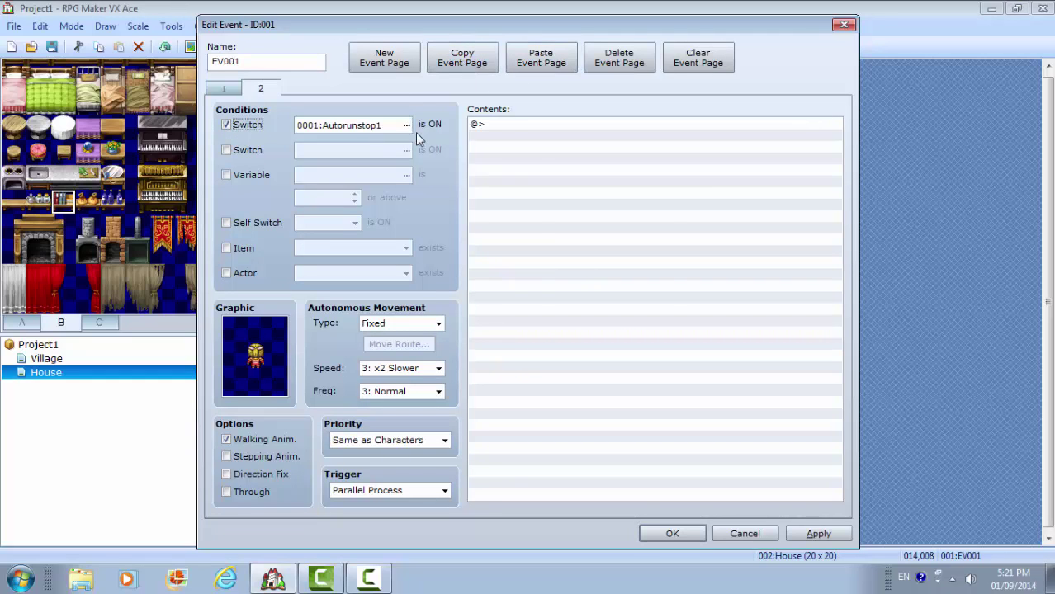
click(406, 125)
click(568, 167)
double_click(576, 169)
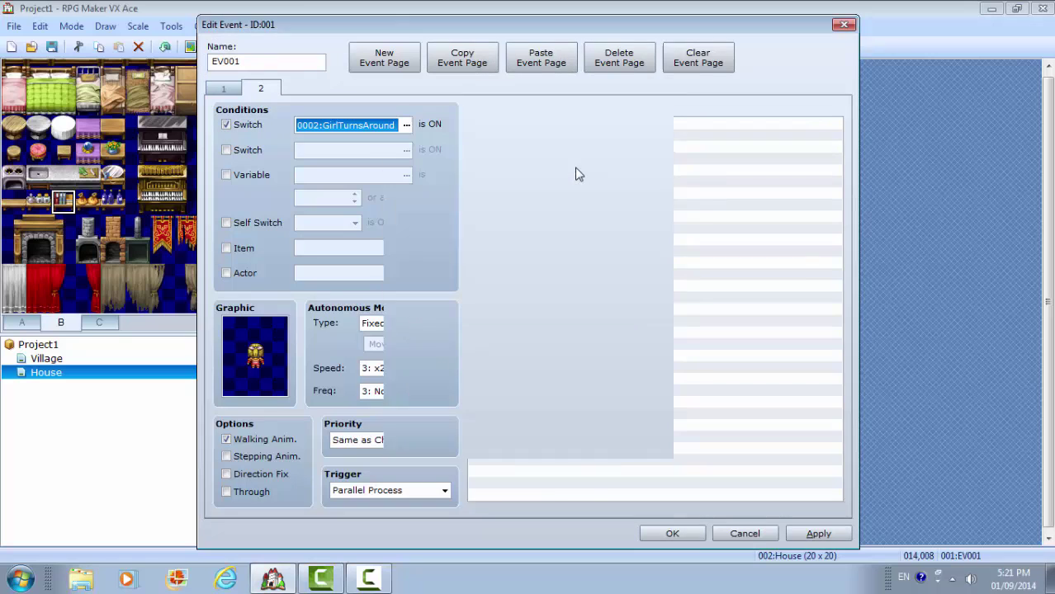
Change page 2's graphic to the front-facing blonde character from Actor1 and confirm the event.
double_click(264, 377)
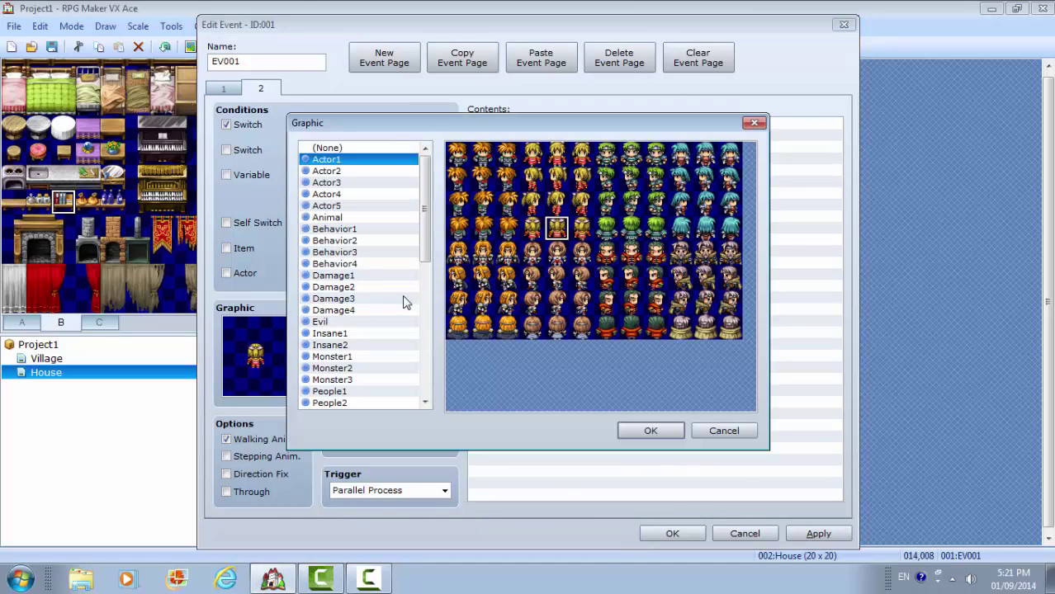
double_click(561, 156)
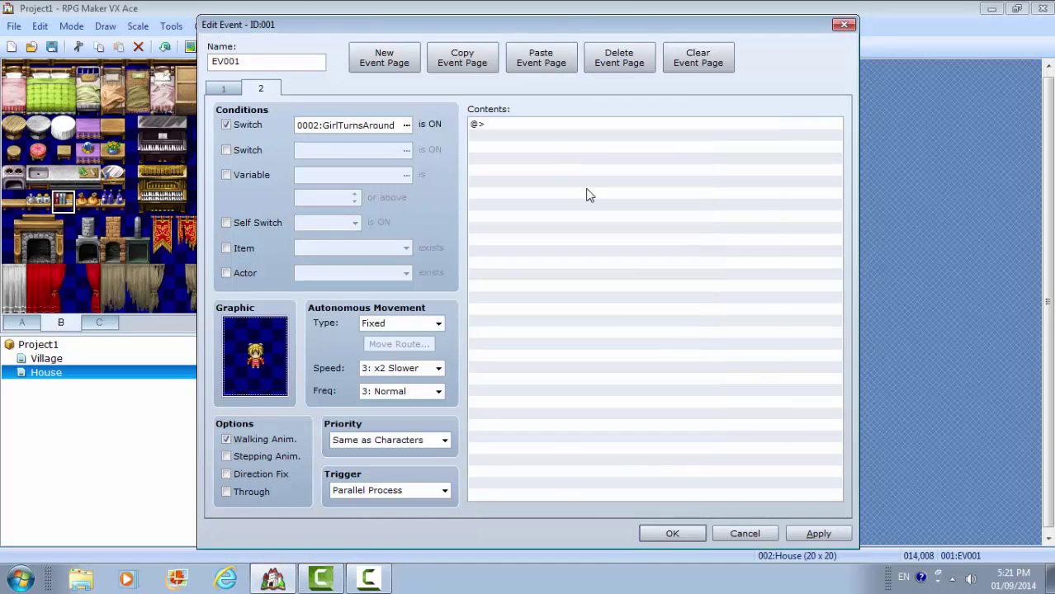
click(675, 533)
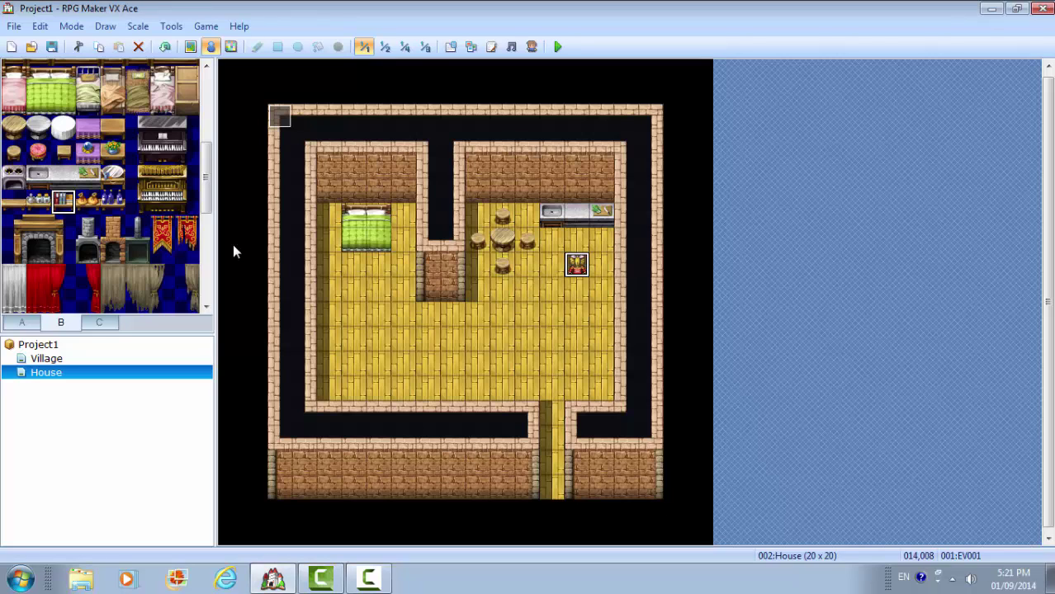
Append a Show Text command to the autorun event with the blonde Actor1 face, position Top, reading "Girl:" and "How are you?" on two lines.
double_click(283, 119)
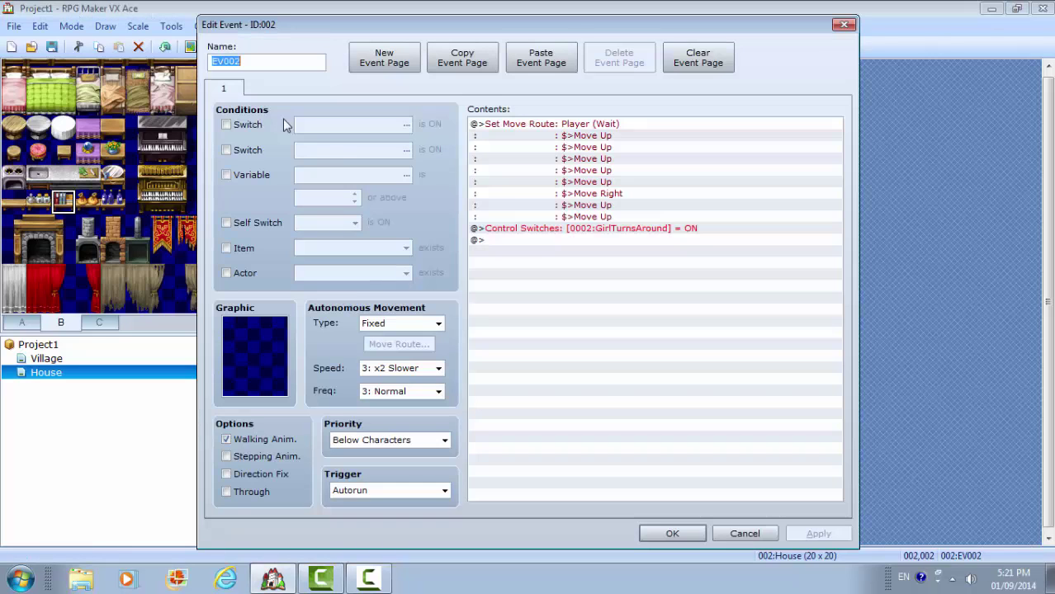
double_click(530, 240)
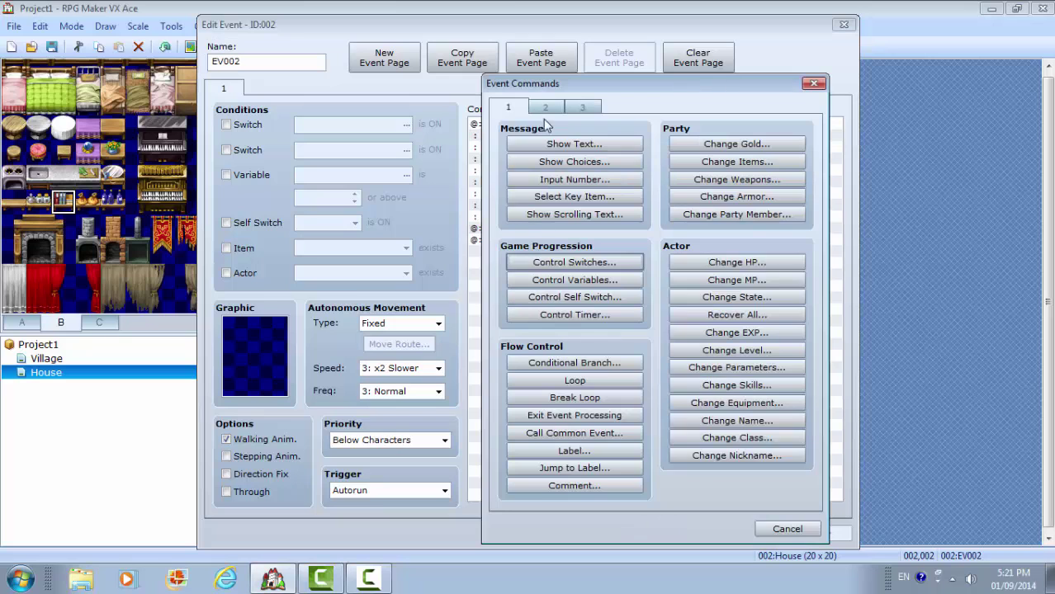
click(575, 143)
double_click(503, 308)
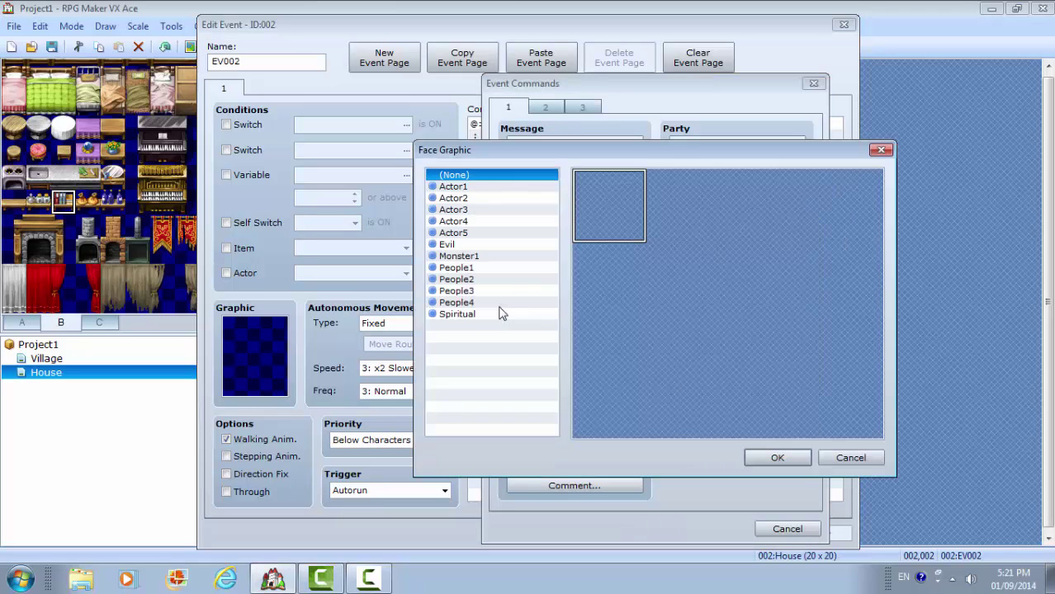
click(472, 188)
double_click(702, 216)
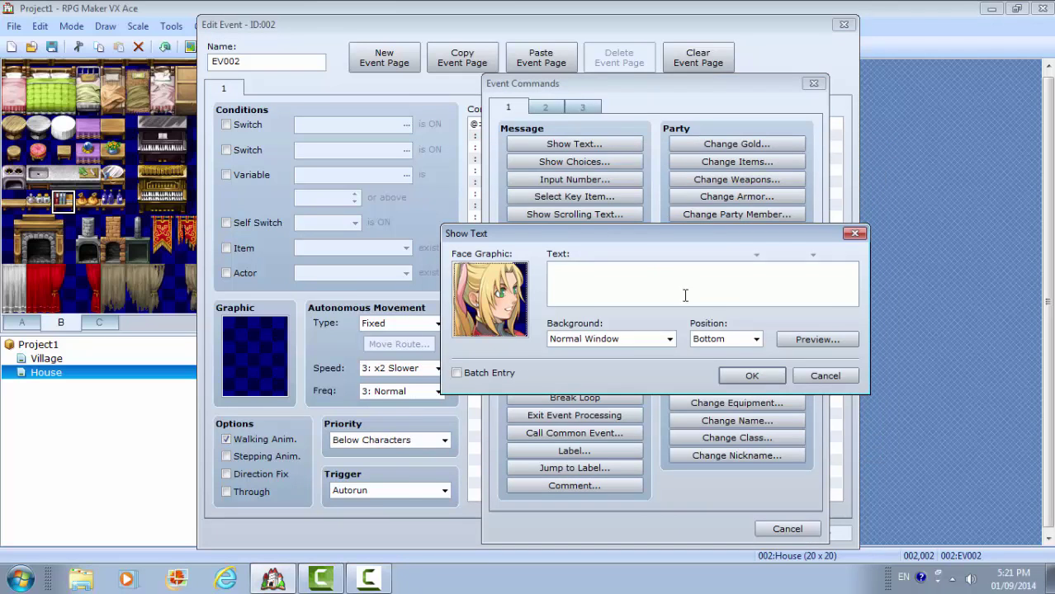
click(749, 339)
click(718, 351)
click(615, 274)
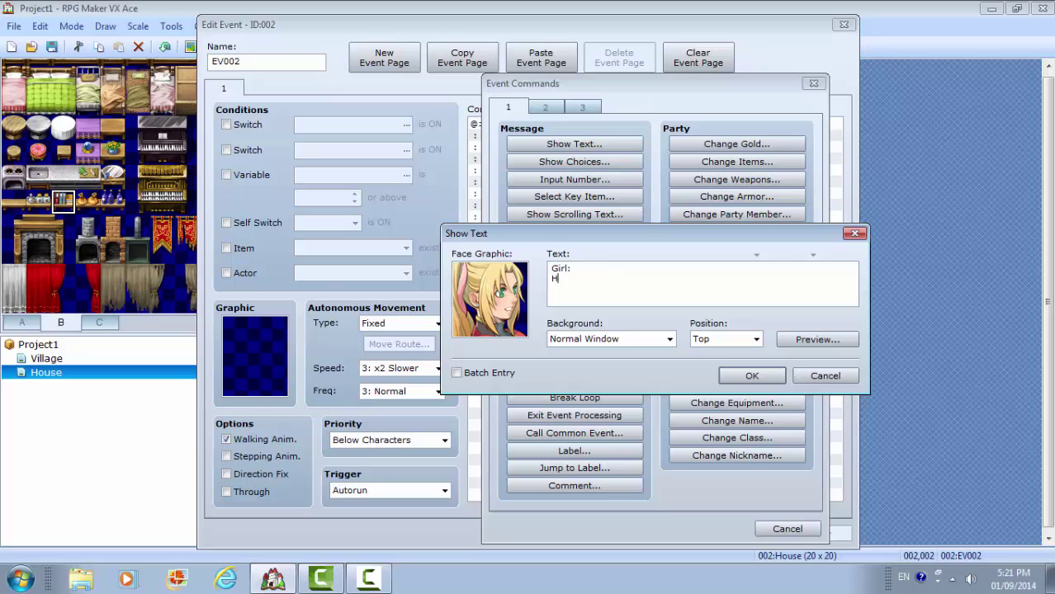
text(Girl: How are you)
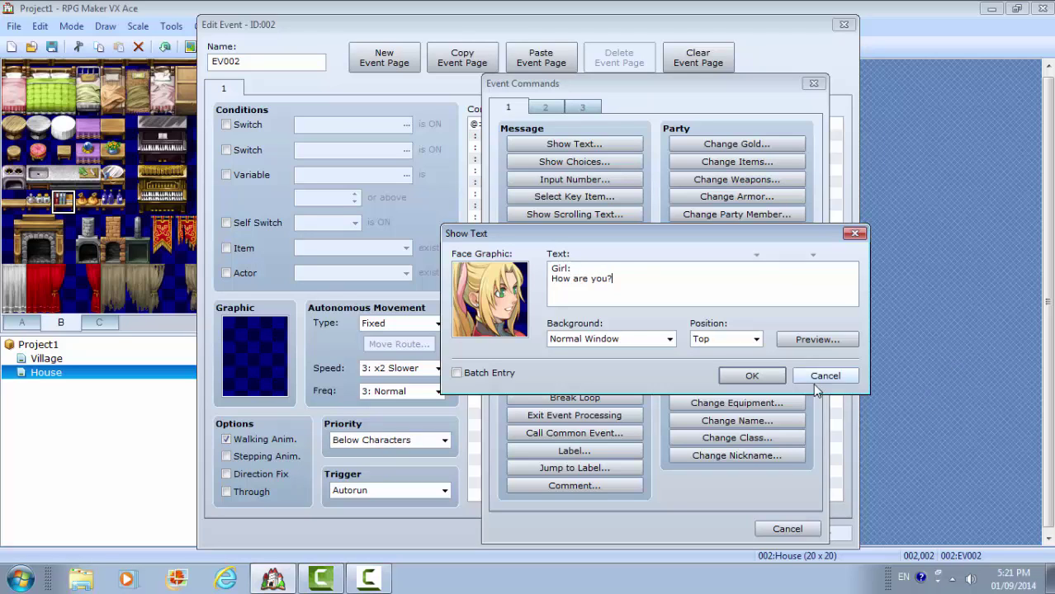
click(752, 376)
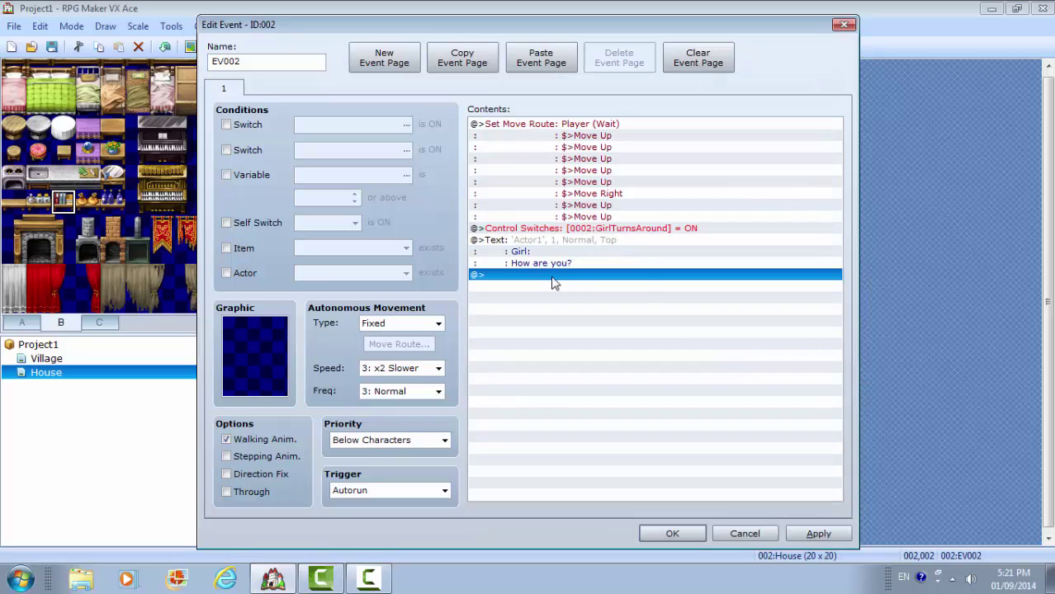
Add a second Show Text command with the first Actor1 face, position Top, reading "Guy:" and "I'm fine thank you, and you?" on two lines.
double_click(556, 279)
click(557, 143)
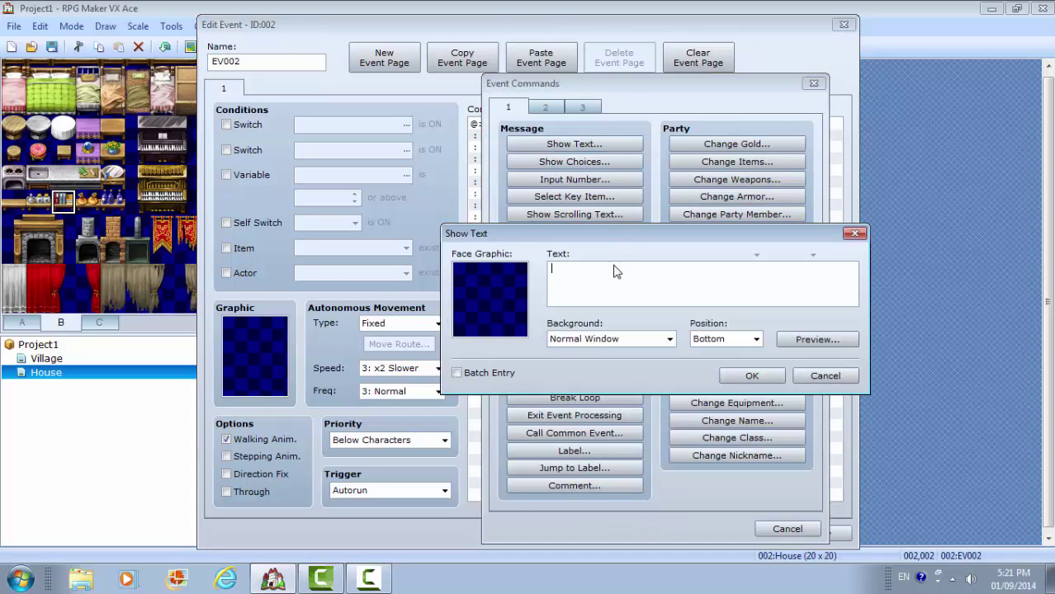
click(753, 339)
click(710, 353)
double_click(512, 299)
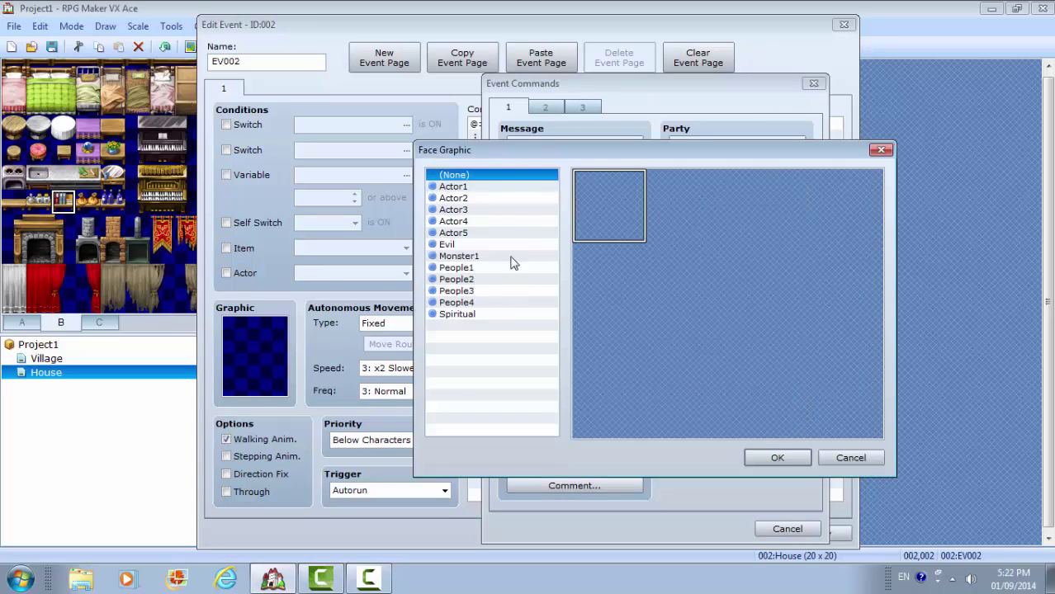
click(474, 188)
double_click(615, 209)
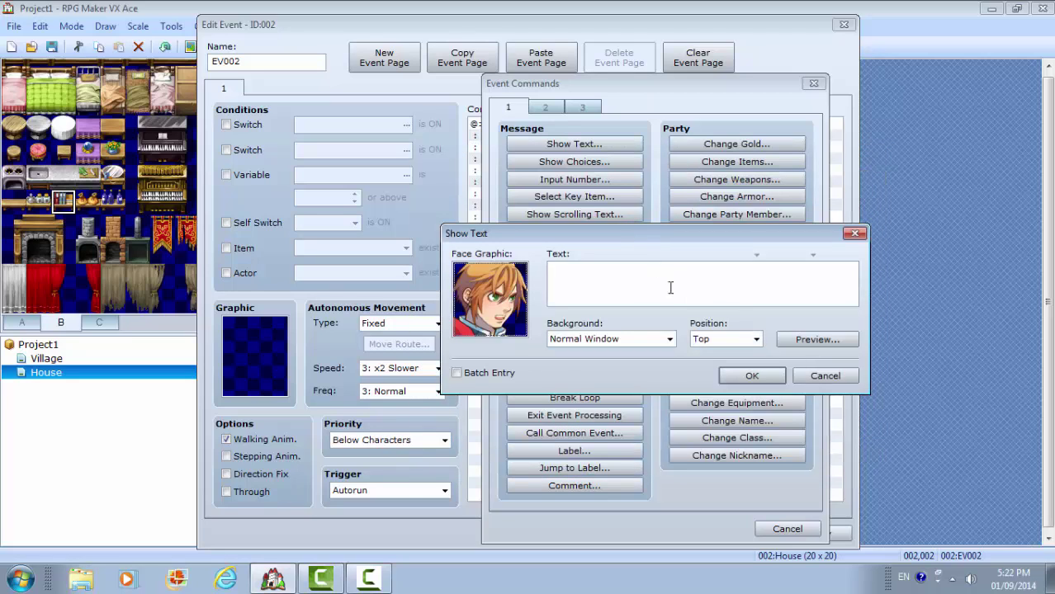
click(637, 275)
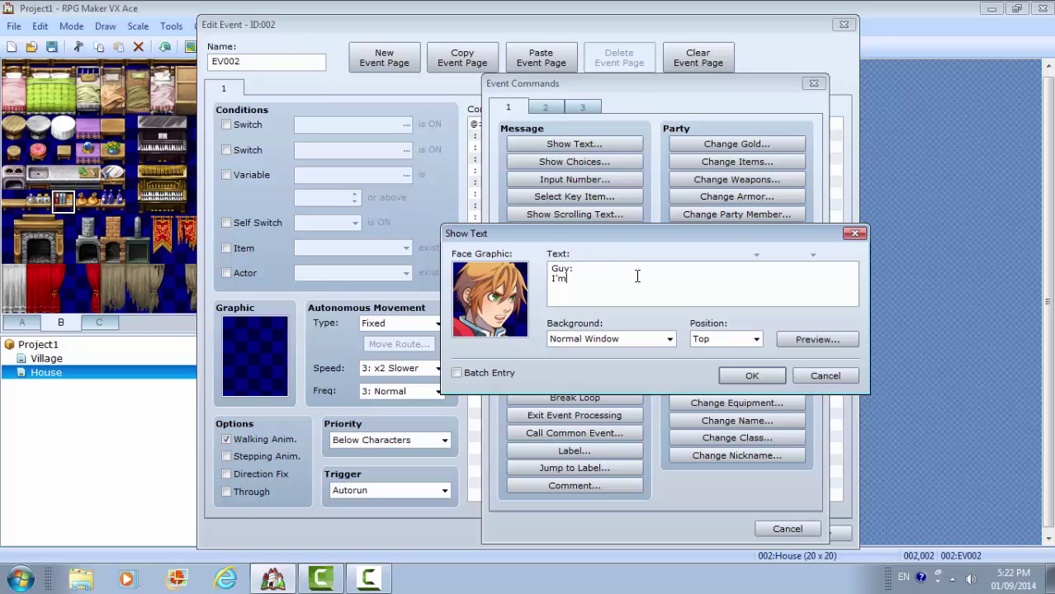
text(Guy: I'm fine thank you)
text(, and you?)
click(751, 376)
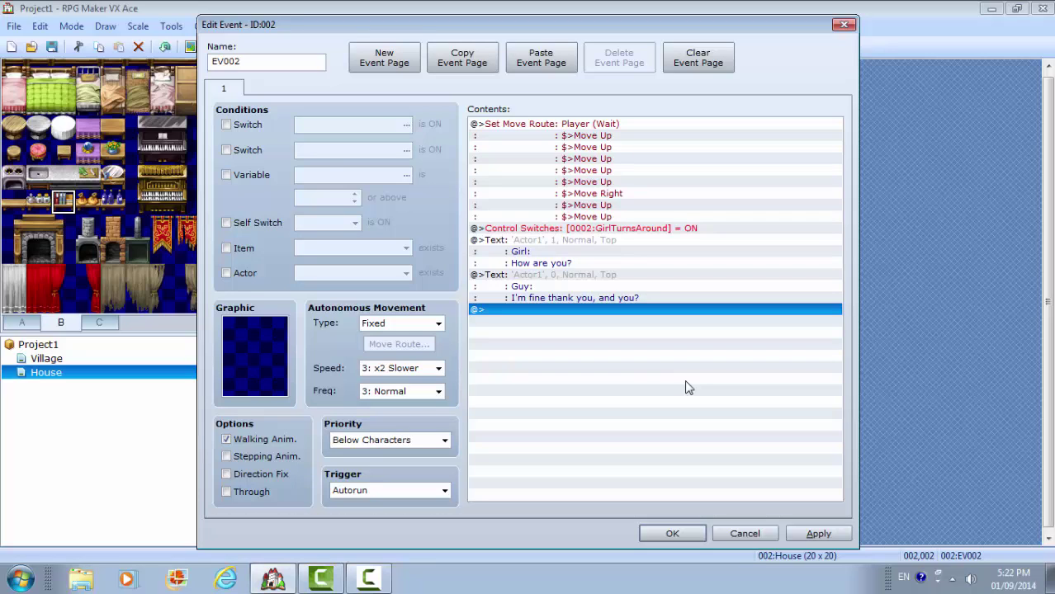
Add a Control Switches command after the dialogue that turns ON switch 0003, named Autorunstop2.
double_click(512, 312)
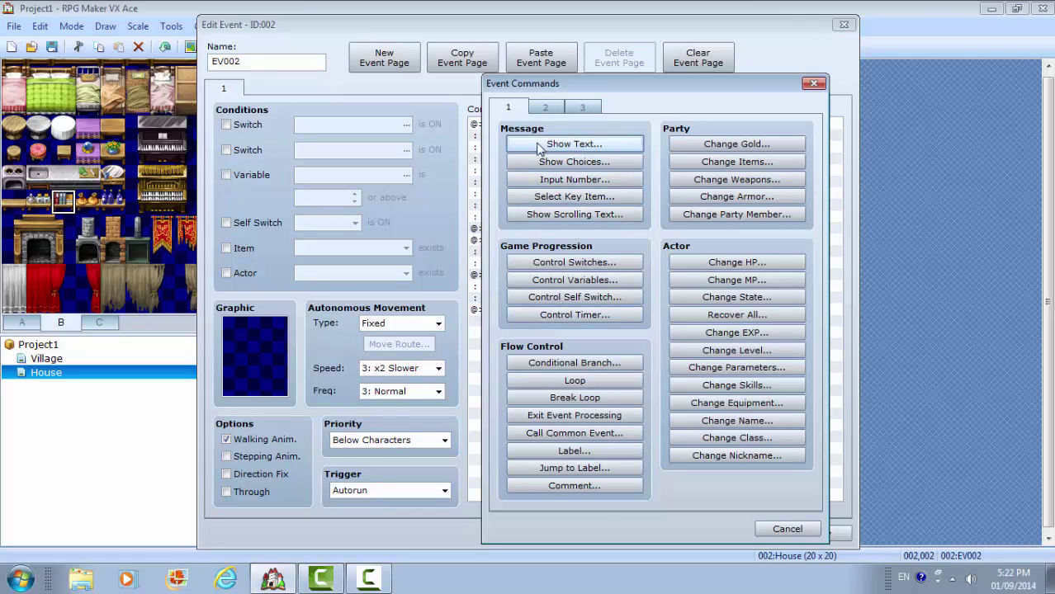
click(564, 262)
click(720, 274)
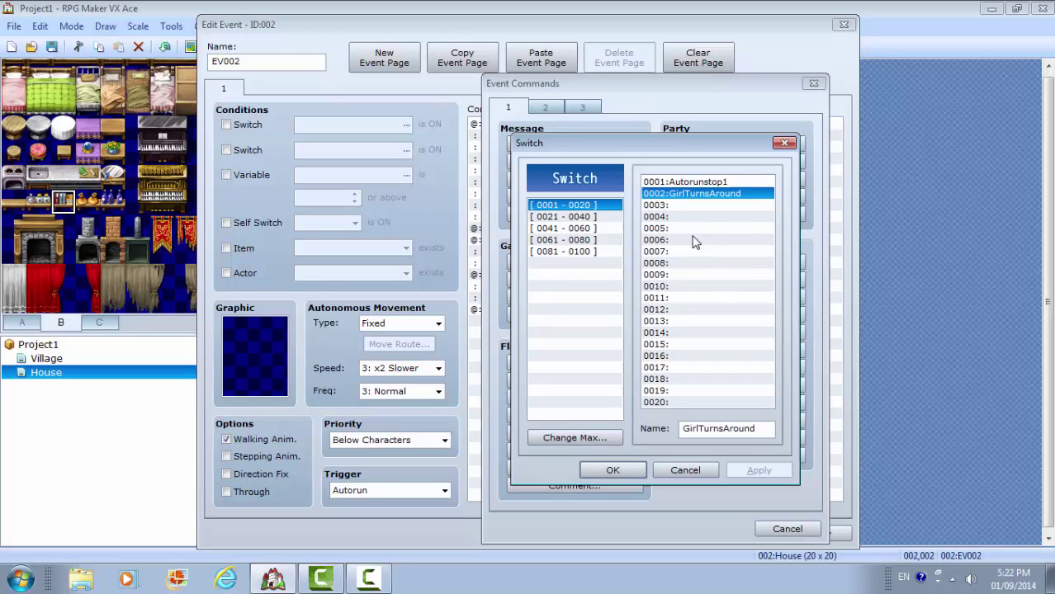
click(696, 205)
click(740, 427)
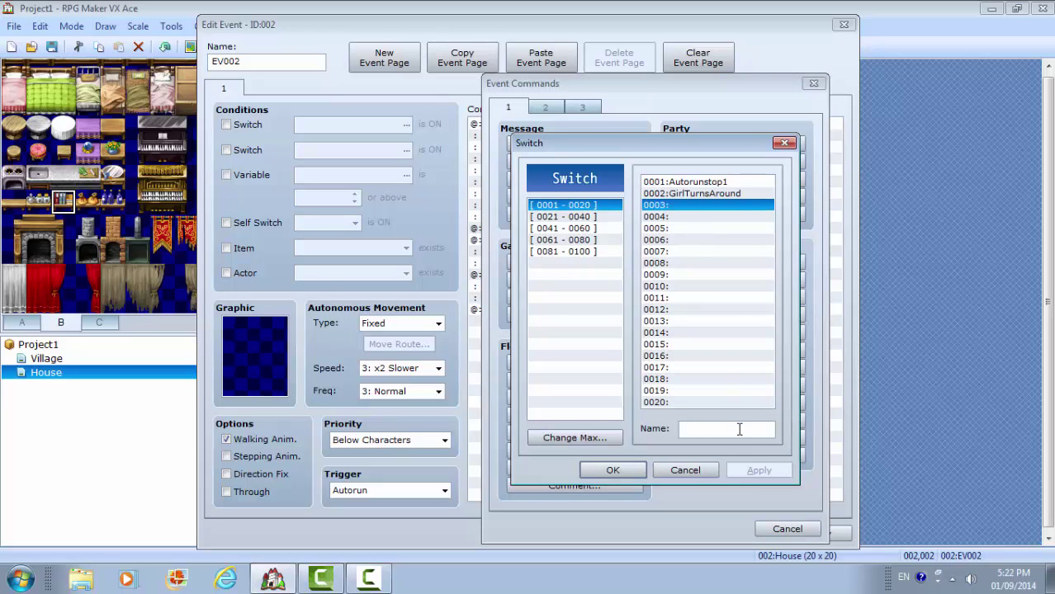
text(Auto)
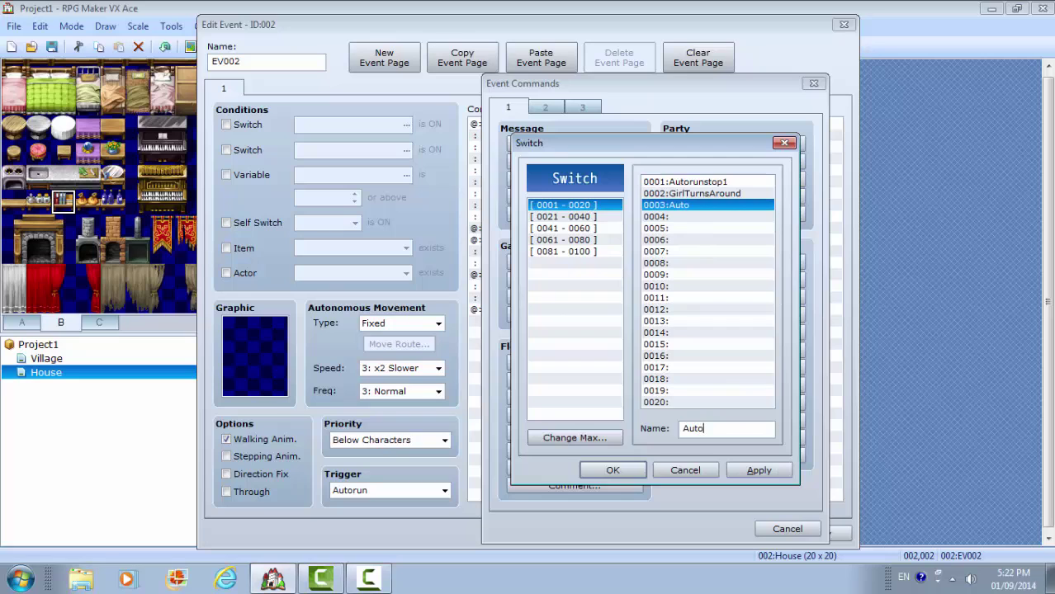
text(runstop2)
click(759, 470)
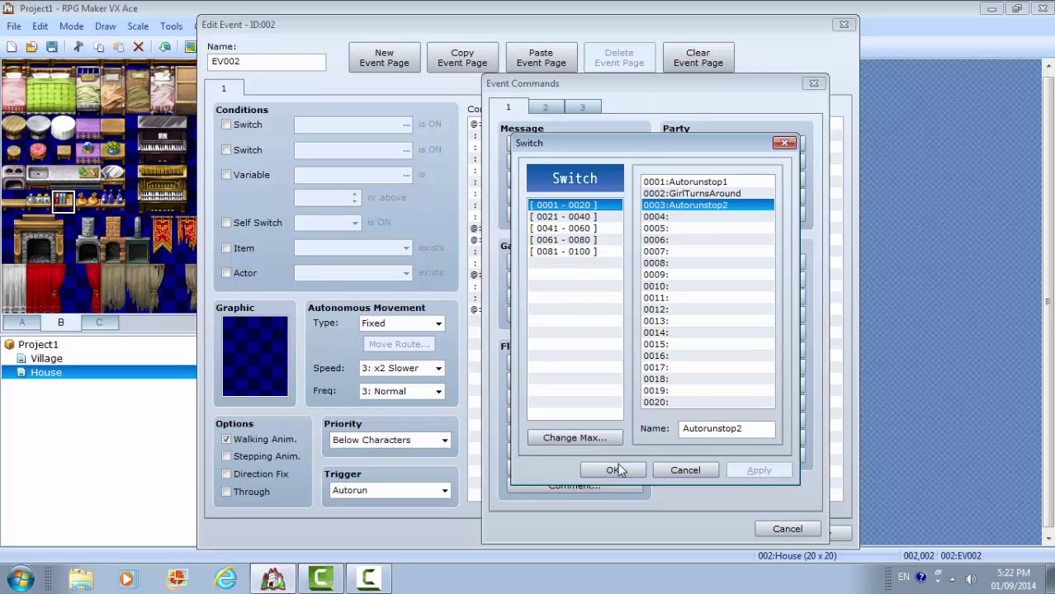
click(612, 470)
click(660, 377)
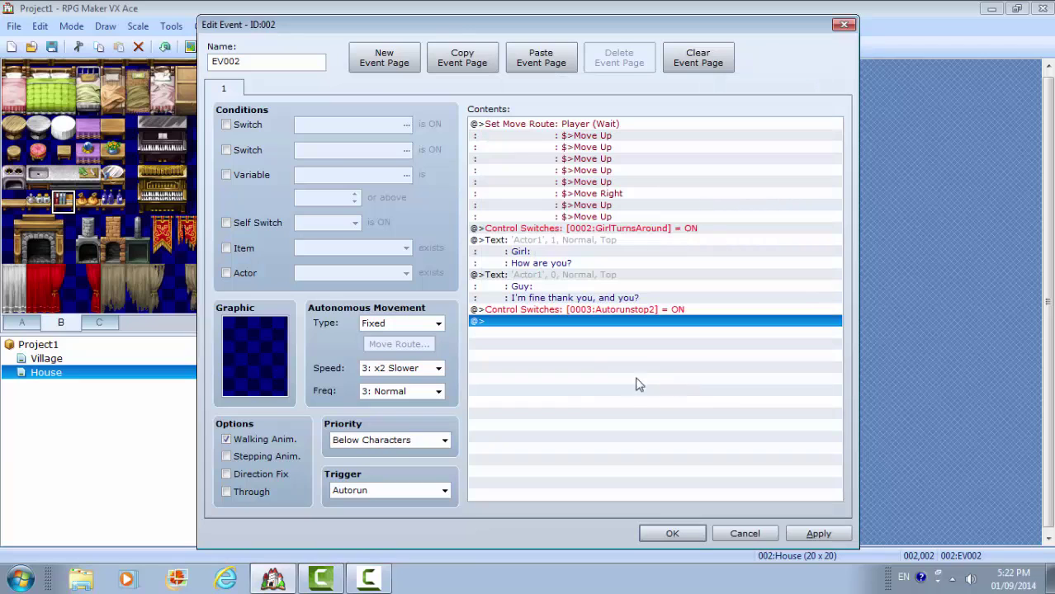
Create a blank second page in the autorun event, condition it on switch 0003:Autorunstop2 being ON, and confirm the event.
click(370, 66)
click(226, 125)
click(407, 125)
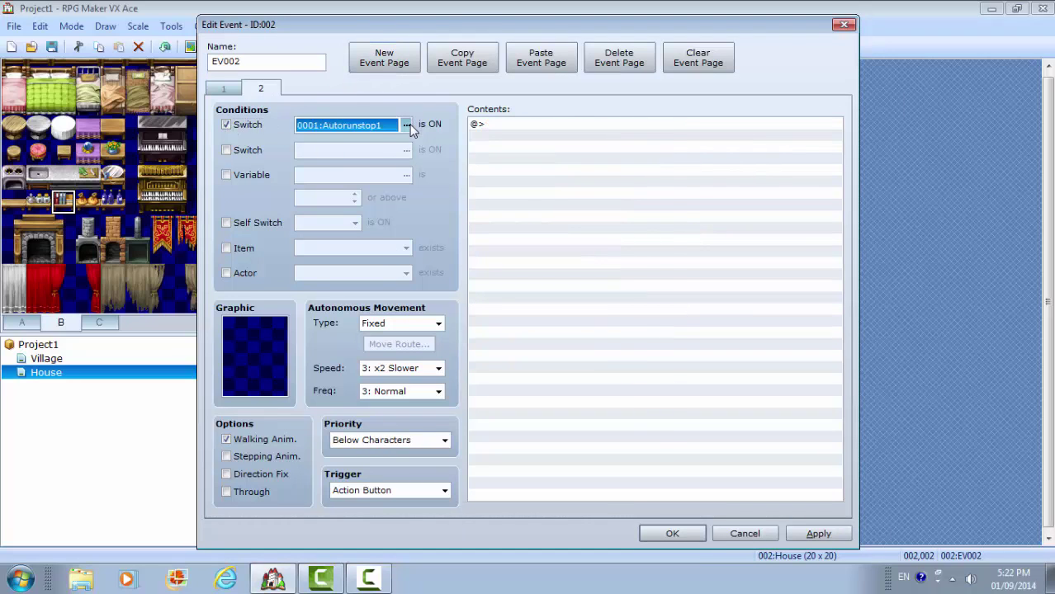
click(561, 178)
double_click(574, 181)
click(816, 534)
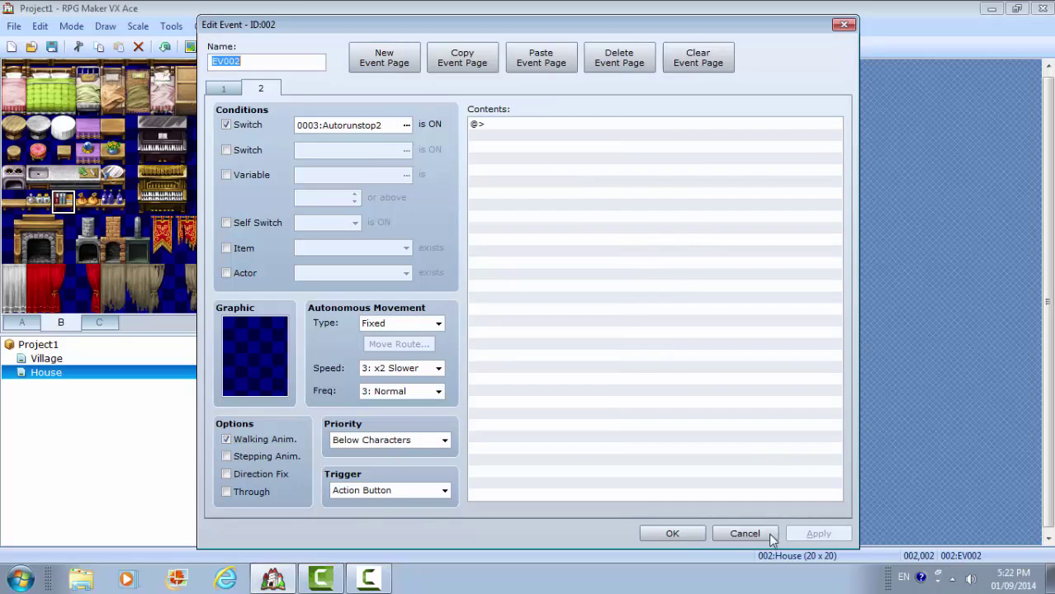
click(696, 532)
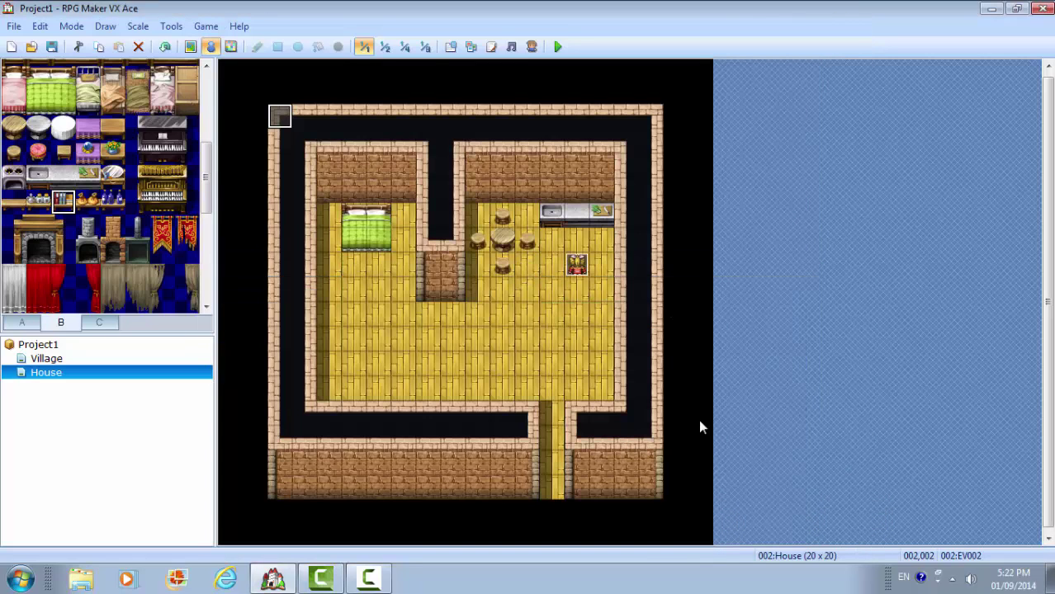
Playtest the project by starting a new game and walking the player along the village path into the house.
click(555, 47)
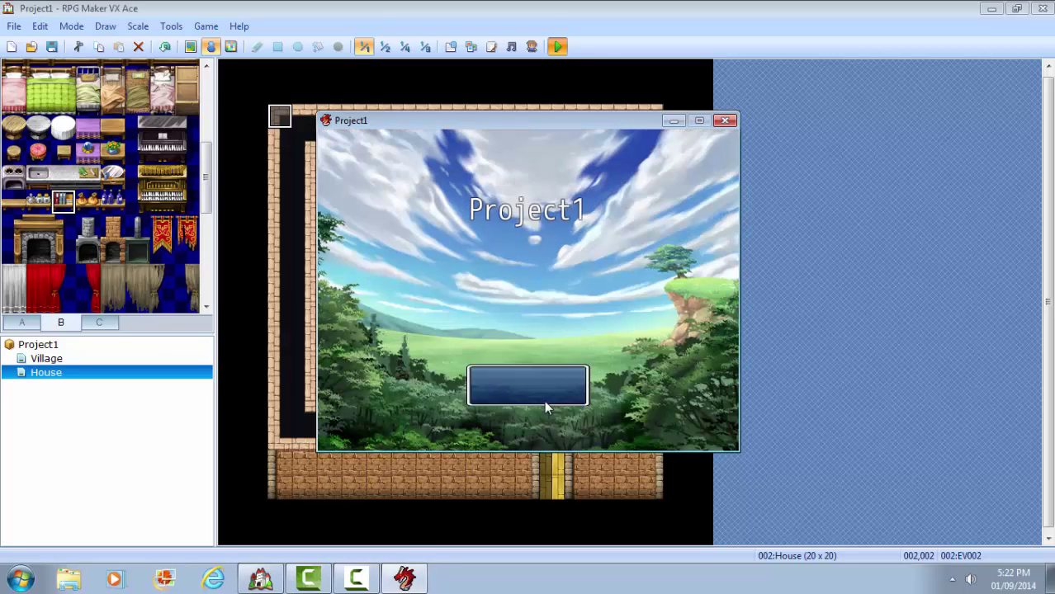
key(Return)
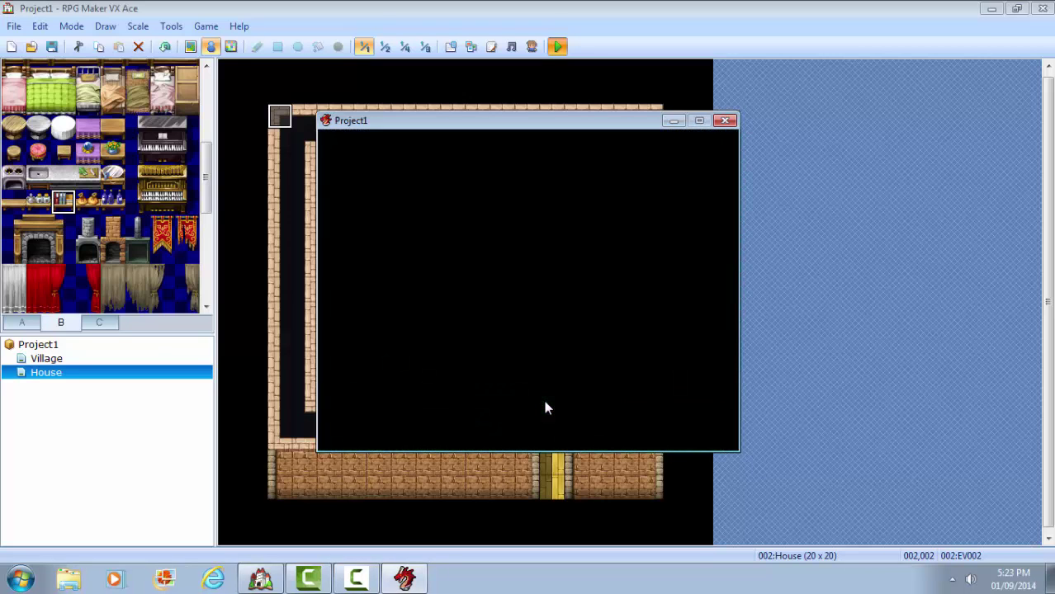
key(Down)
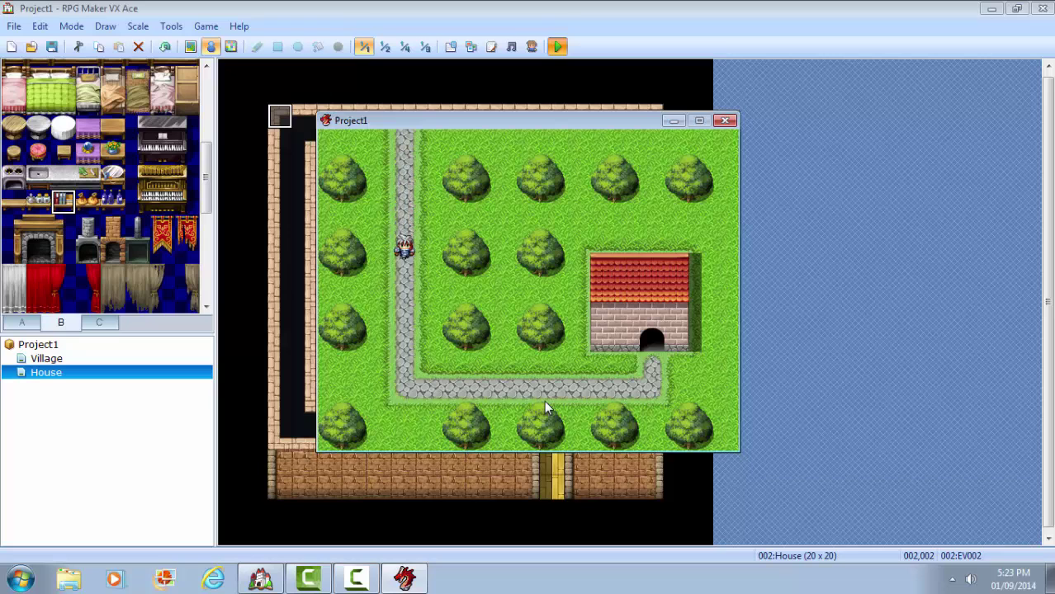
key(Down)
key(Right)
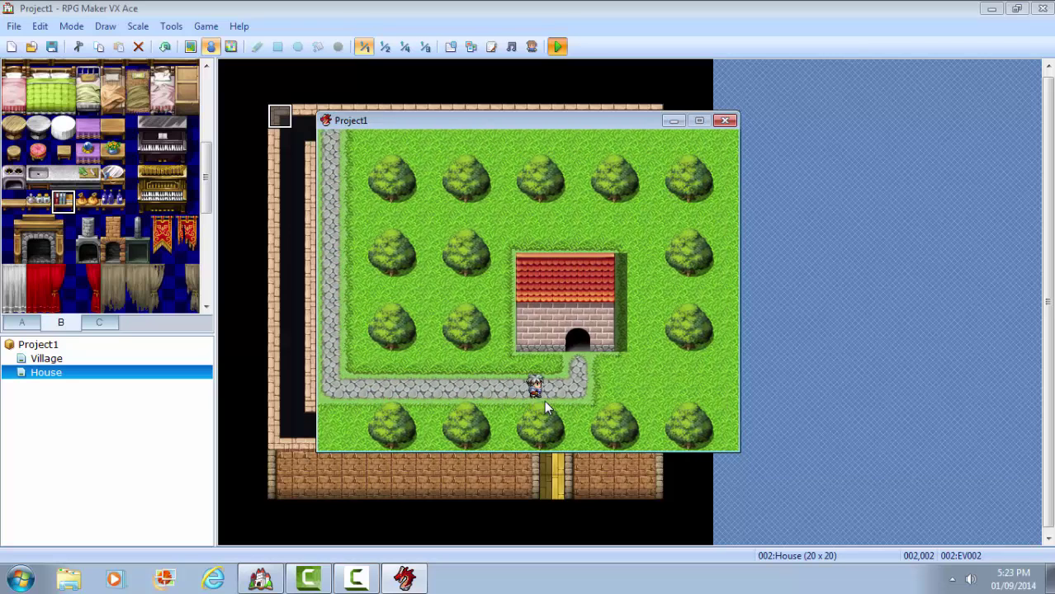
key(Up)
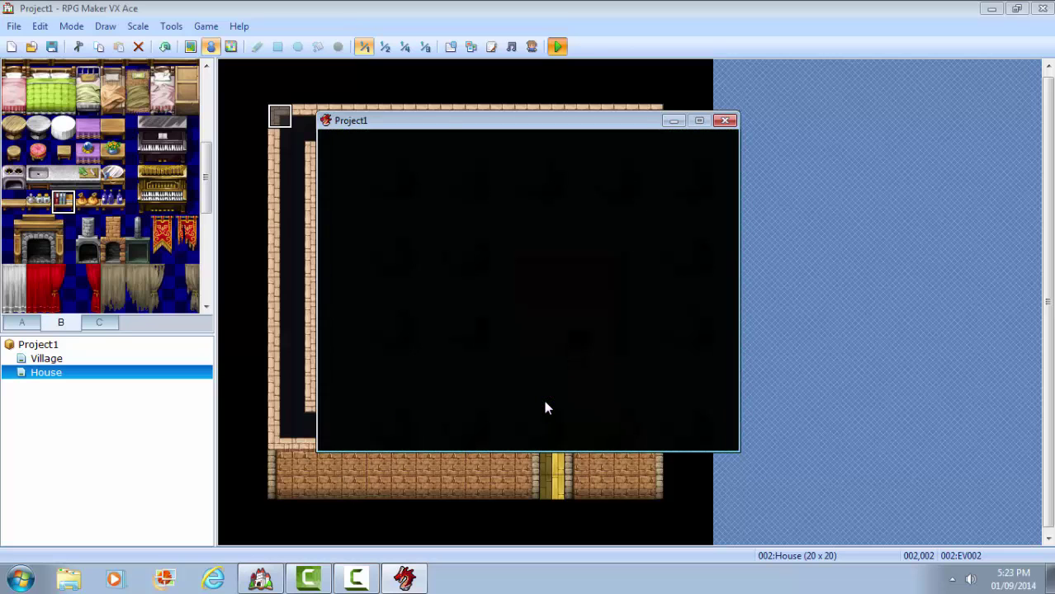
key(Up)
key(Right)
key(Up)
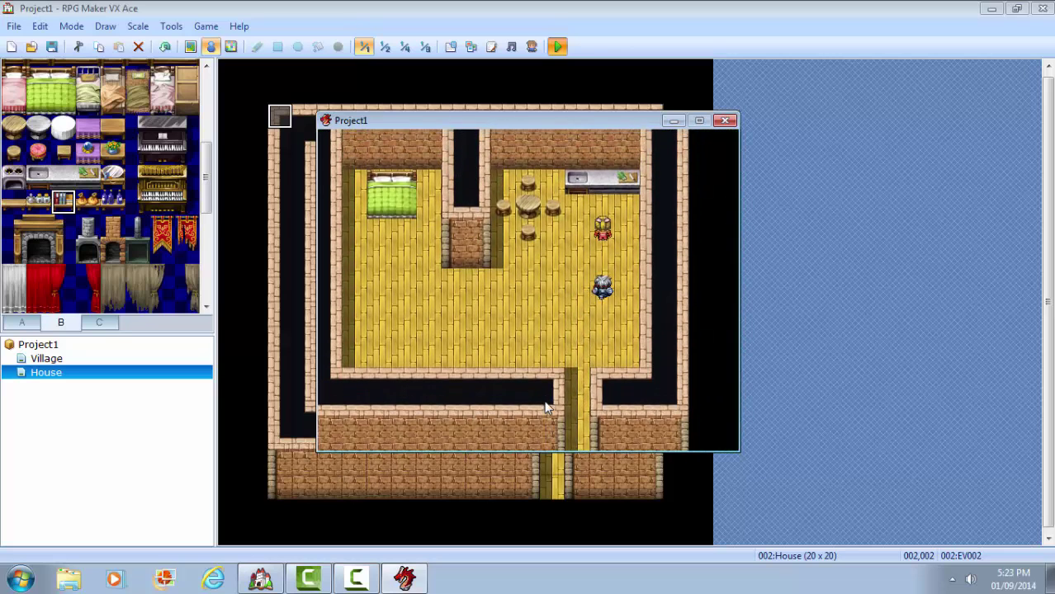
Advance through the cutscene dialogue, walk the player around the house to test control, and close the playtest.
key(Return)
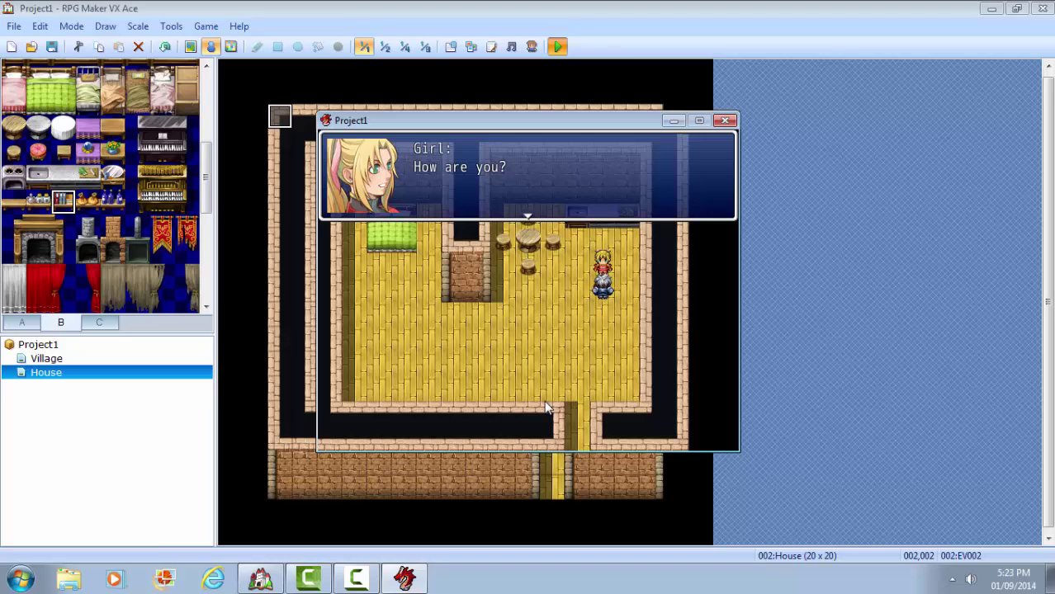
key(Return)
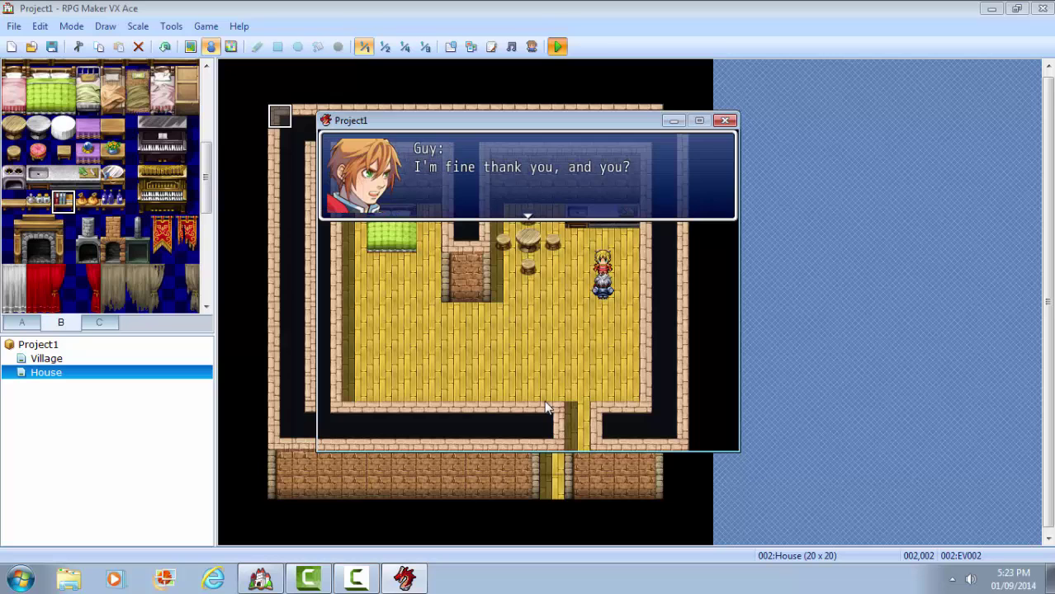
key(Return)
key(Down)
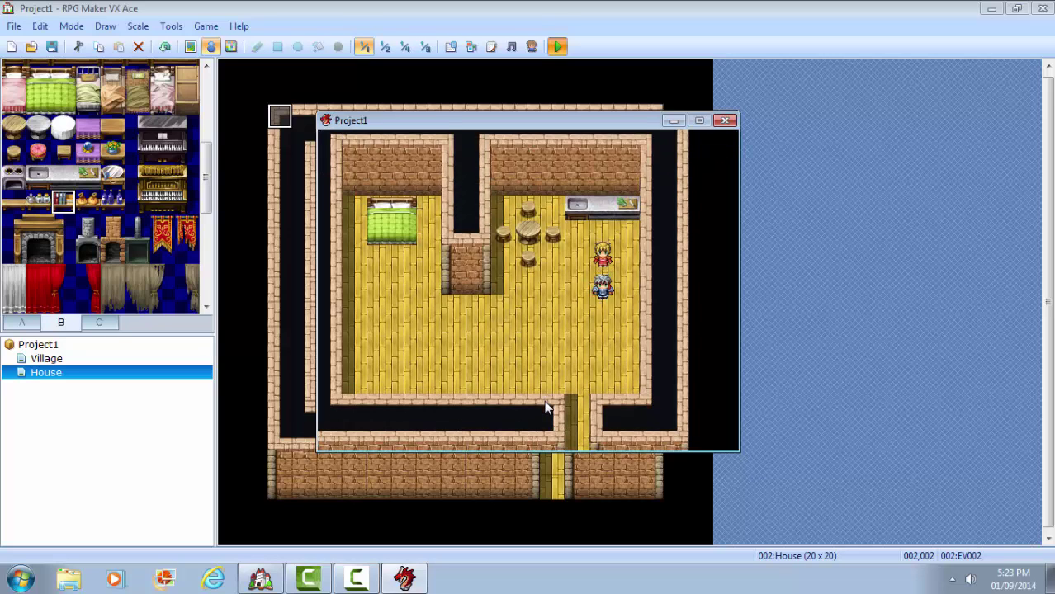
key(Left)
key(Left)
key(Left)
key(Right)
key(Right)
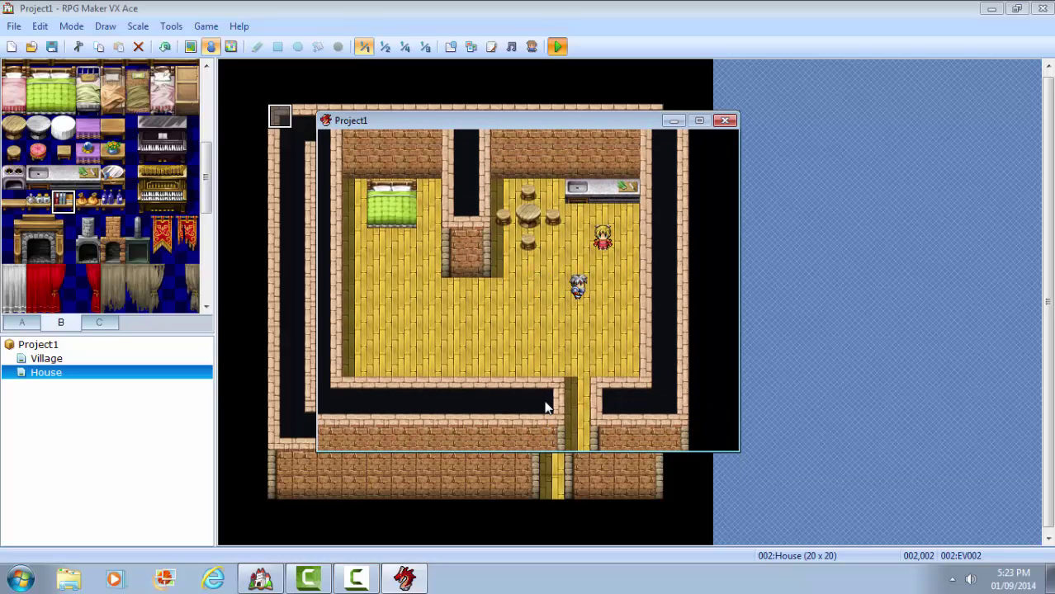
click(725, 121)
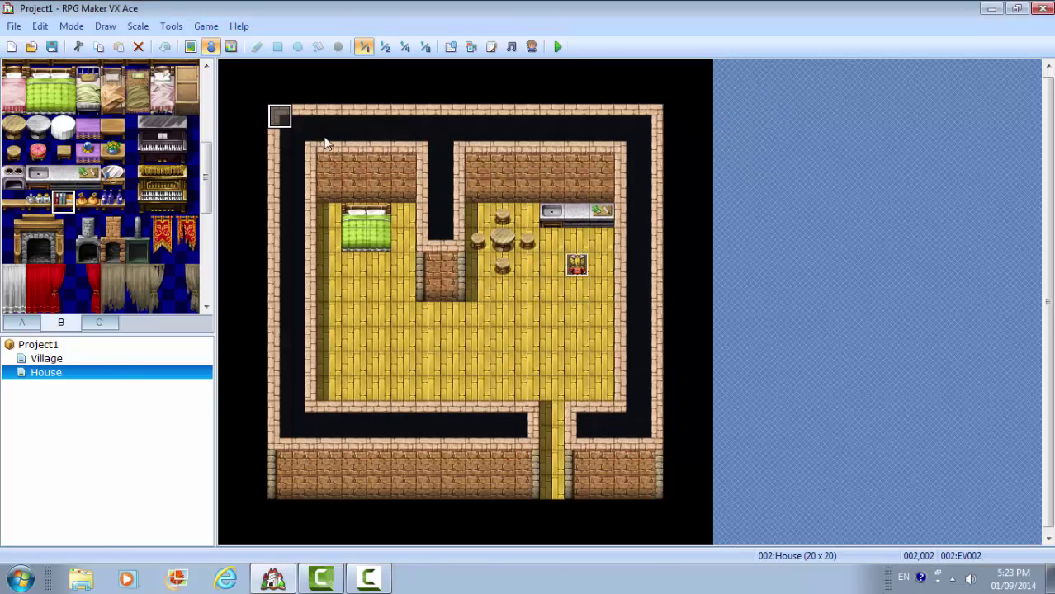
Remove the last Move Up step from the player's move route in the autorun event, confirm the event and save the project.
double_click(287, 117)
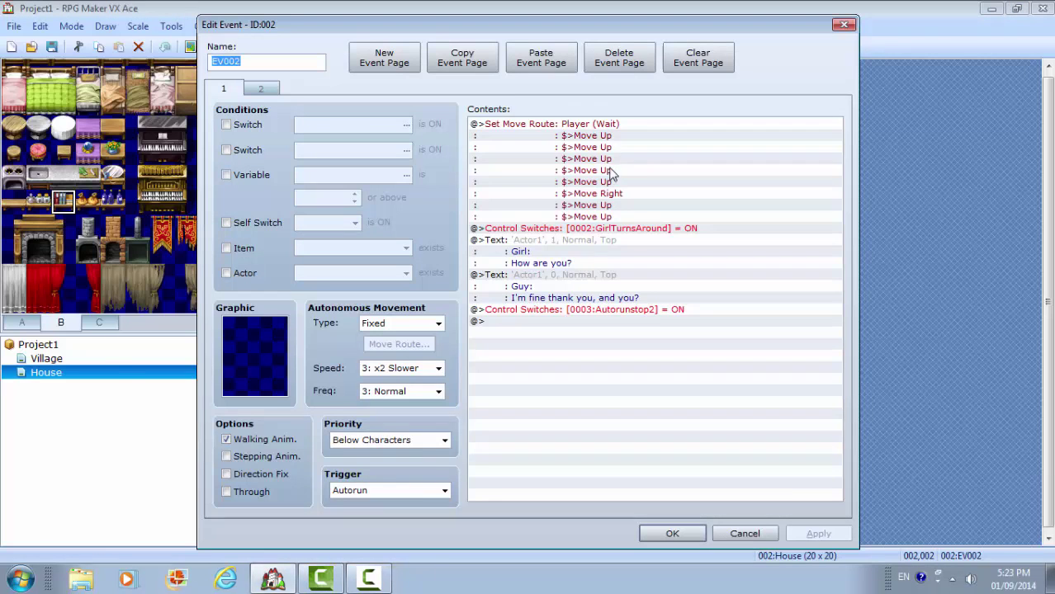
right_click(605, 125)
click(641, 151)
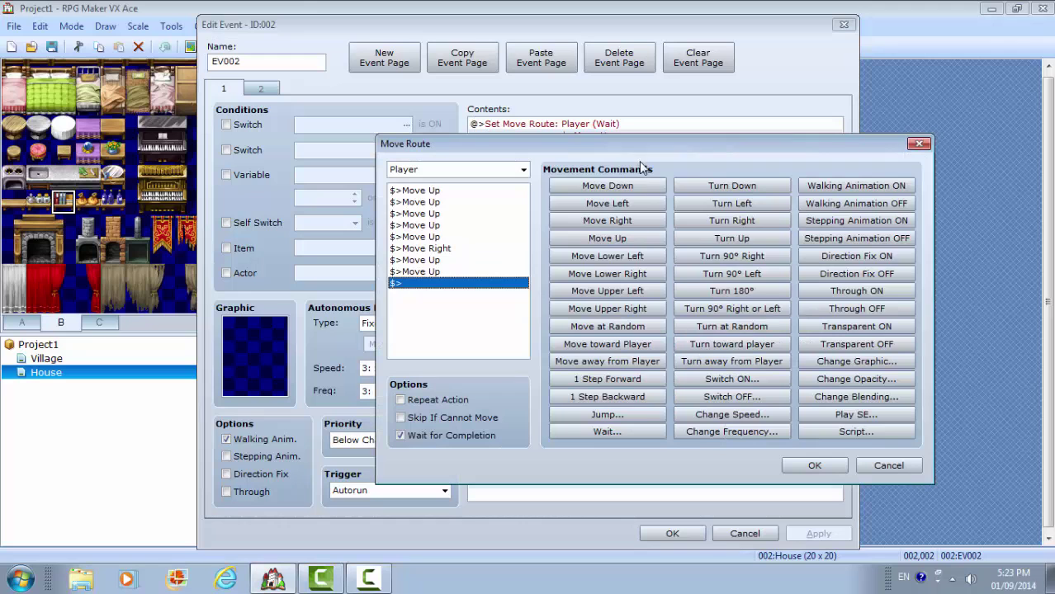
click(452, 273)
right_click(453, 278)
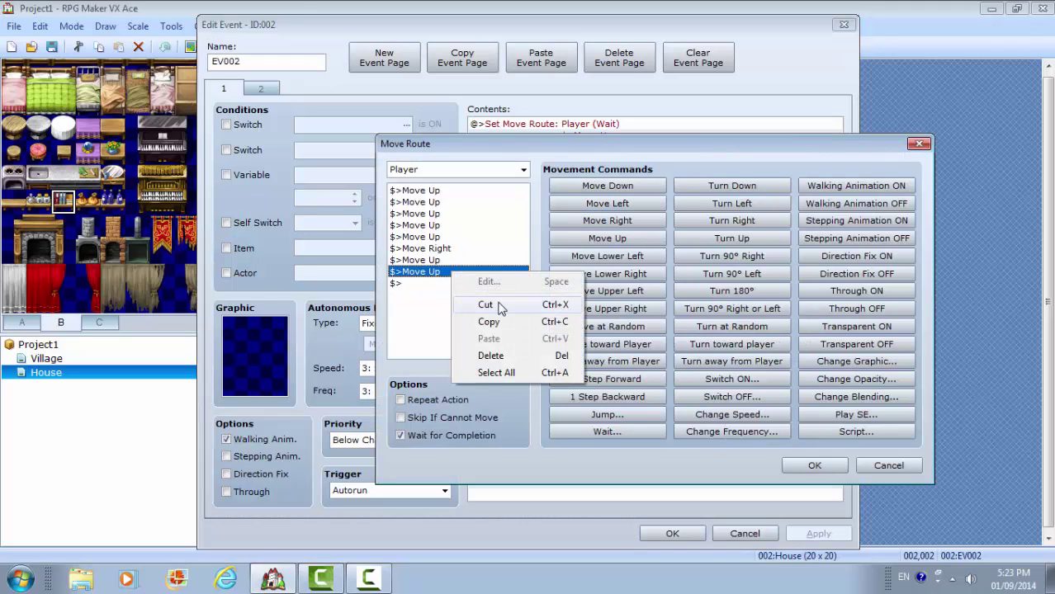
click(487, 302)
click(814, 465)
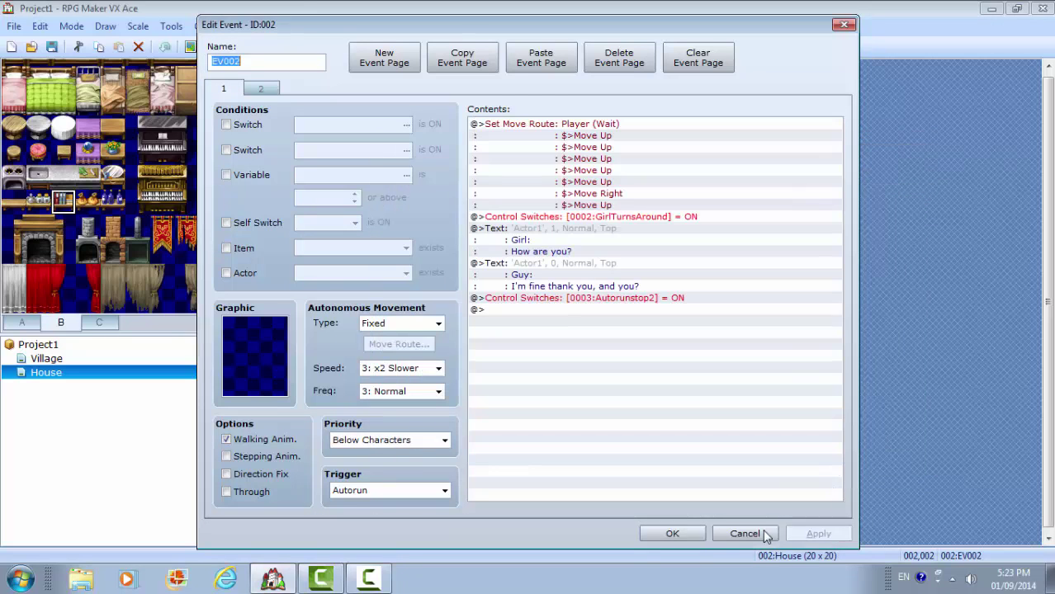
click(672, 533)
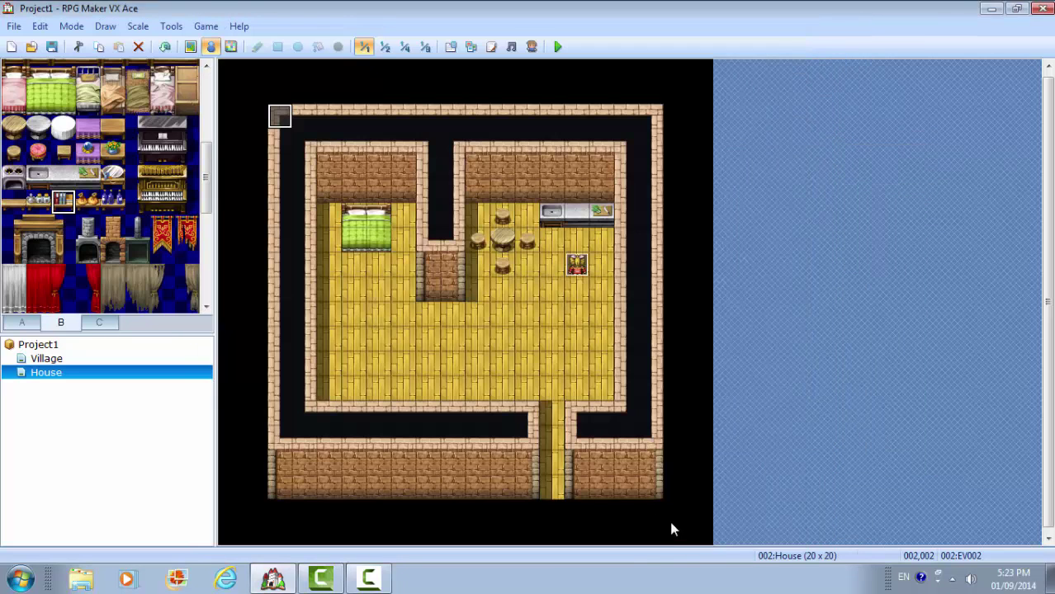
click(51, 48)
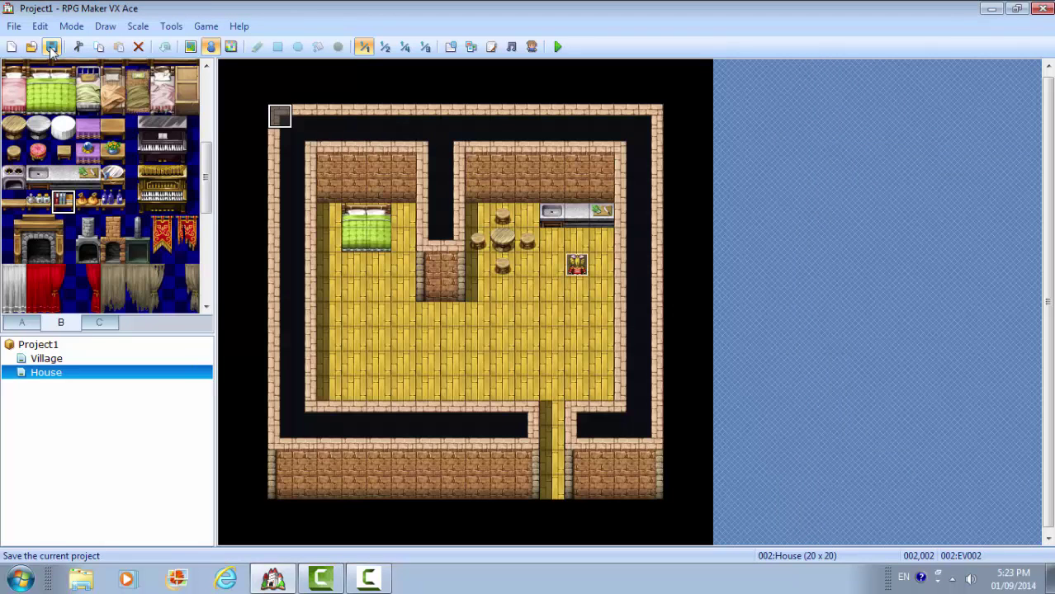